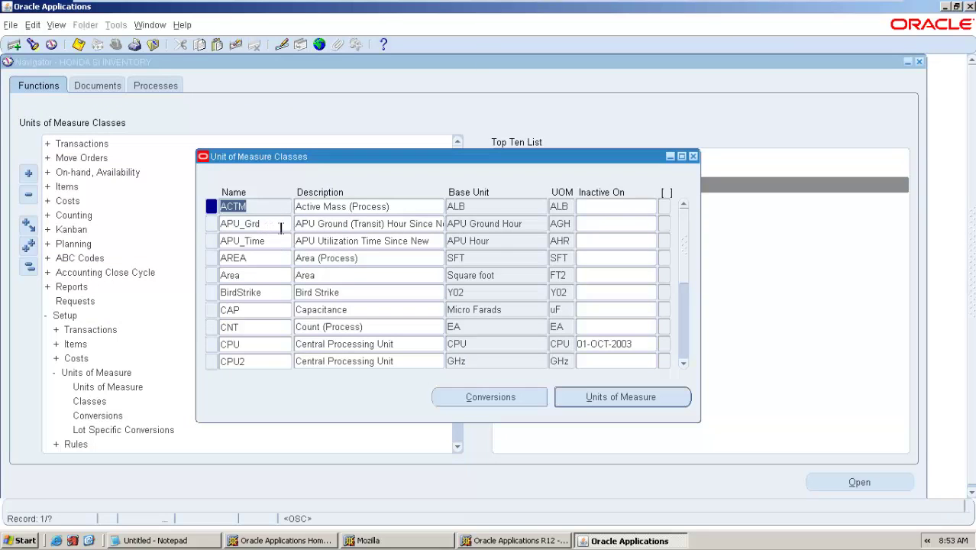
- Add the unit of measure class HONDA_LENG with description HONDA_LEGTH CLASS, base unit H_MTR and UOM code HMR
{"action": "key", "text": "ctrl+Down"}
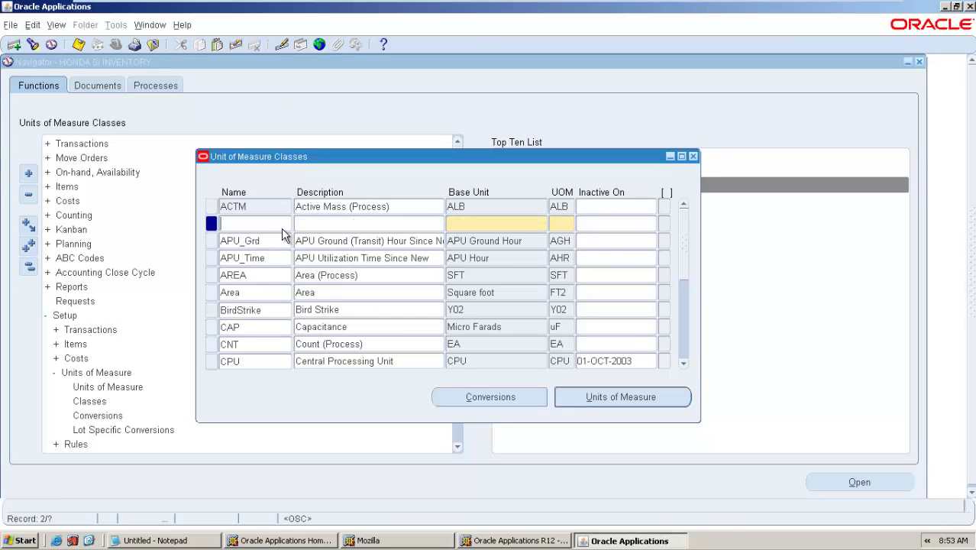
{"action": "type", "text": "HONDA_LENG"}
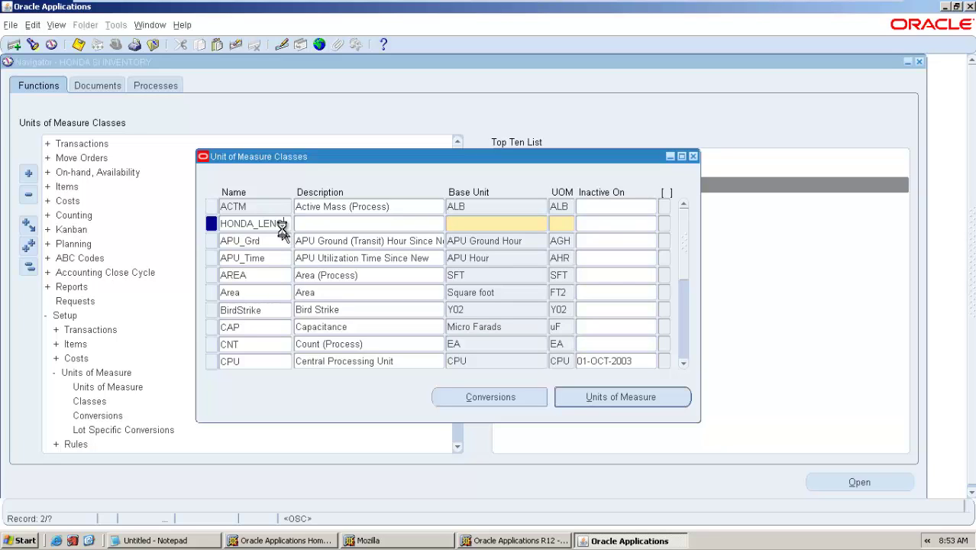
{"action": "key", "text": "Tab"}
{"action": "type", "text": "HONDA_LEGTH"}
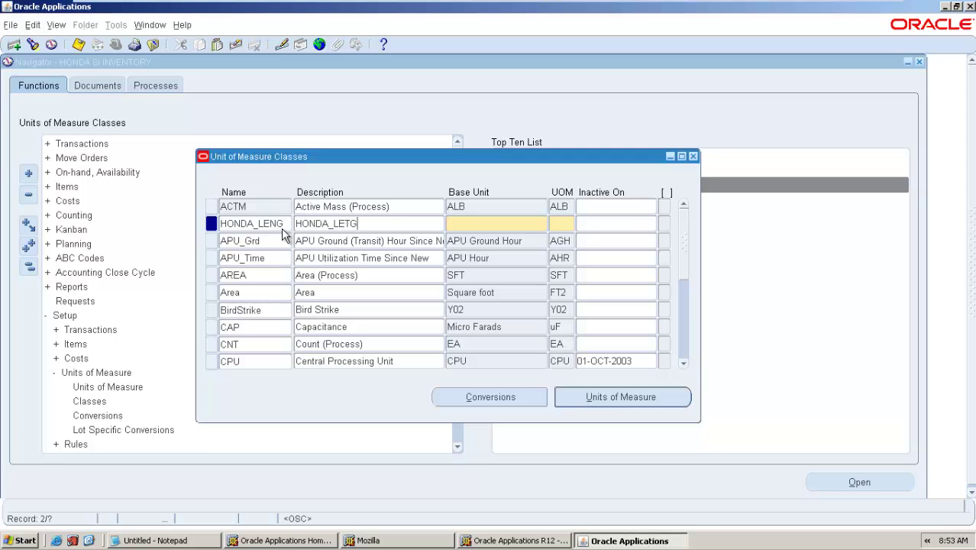
{"action": "type", "text": " CLASS"}
{"action": "type", "text": "H_MTR"}
{"action": "key", "text": "Tab"}
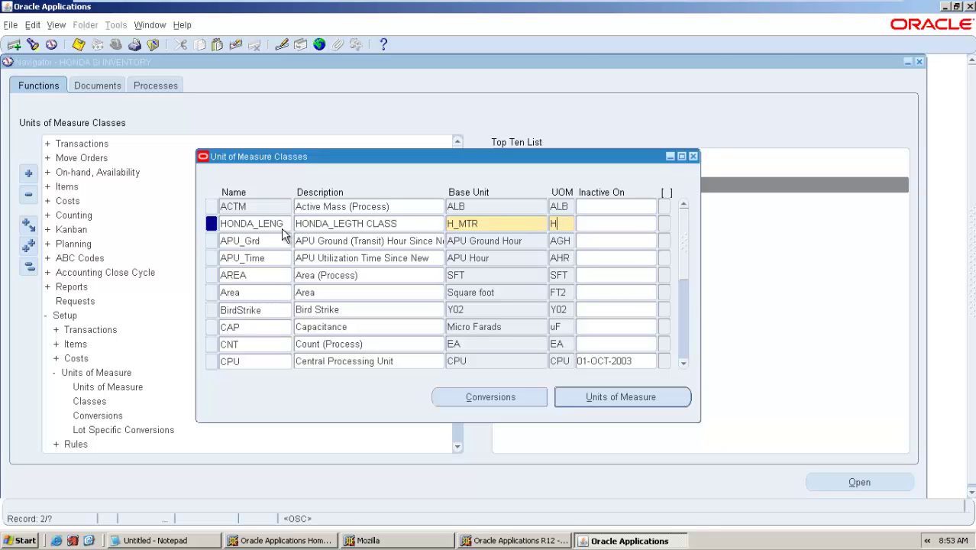
{"action": "type", "text": "HMR"}
{"action": "key", "text": "Tab"}
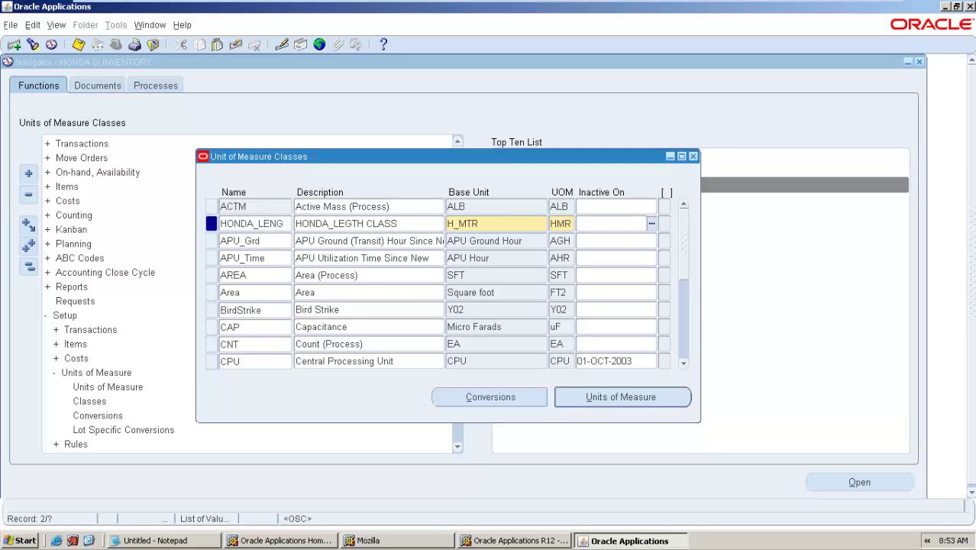
- Change the HONDA_LENG class's base unit name to HONDA METER and save the record
{"action": "double_click", "coordinate": [459, 223]}
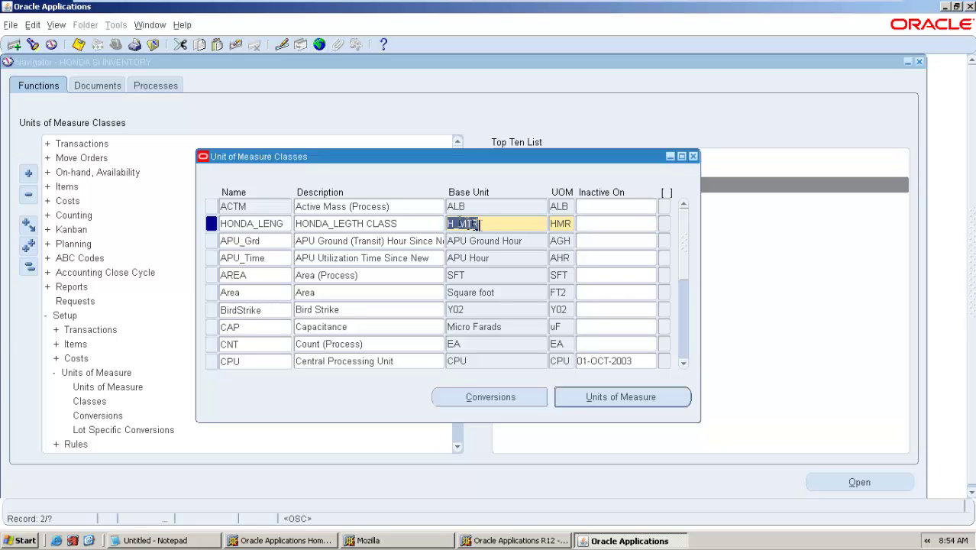
{"action": "left_click", "coordinate": [456, 223]}
{"action": "key", "text": "BackSpace"}
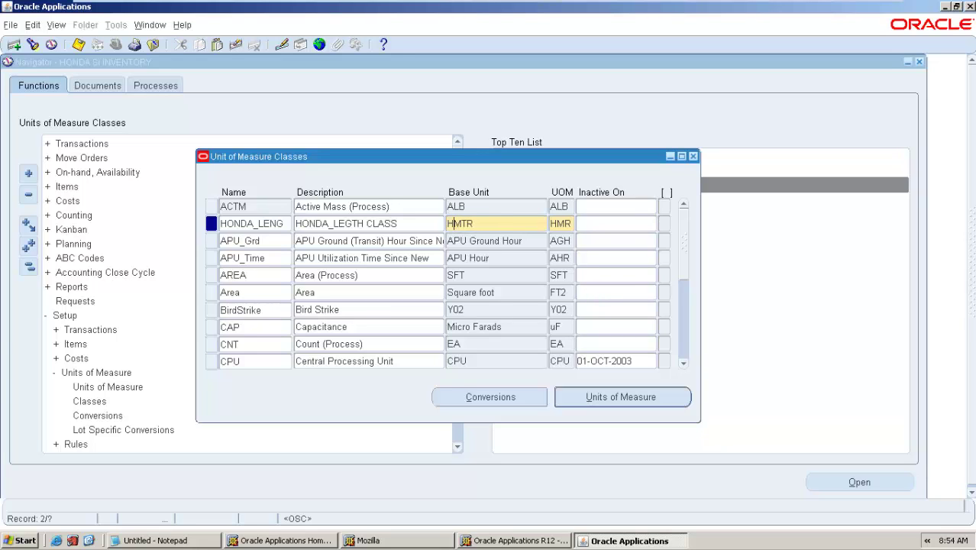
{"action": "type", "text": "ONDA METE"}
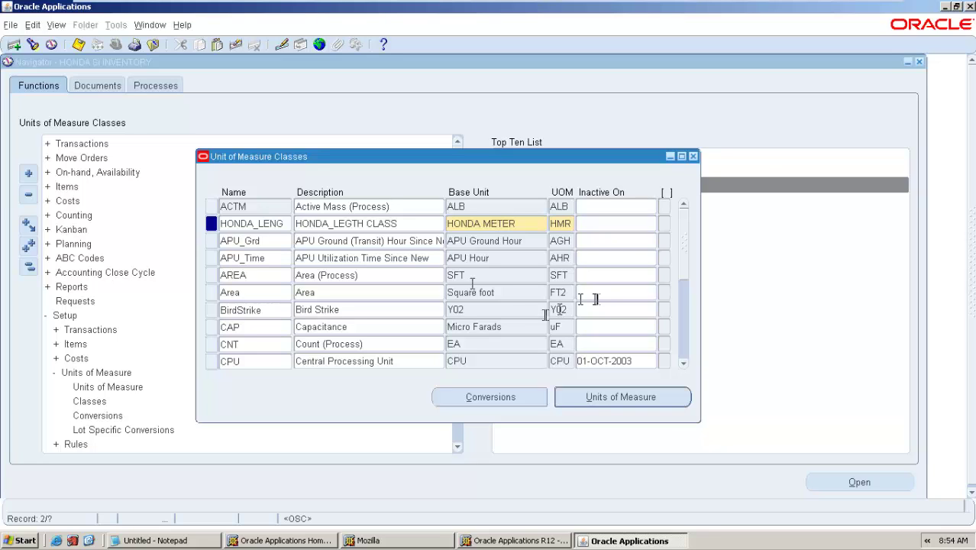
{"action": "left_click", "coordinate": [78, 44]}
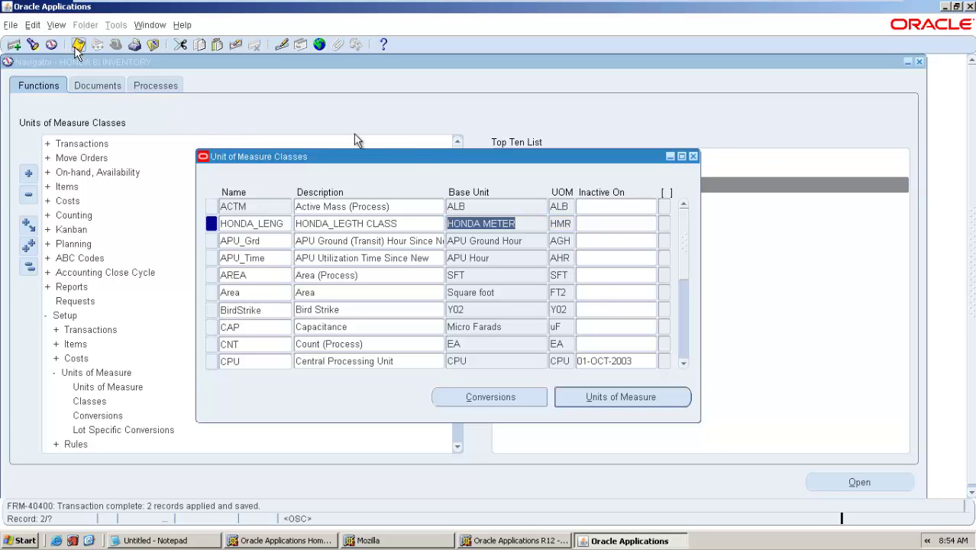
- Add the unit HONDA KILOMETER to the HONDA_LENG class with UOM code HKM and description HONDA KILOMETER
{"action": "left_click", "coordinate": [600, 404]}
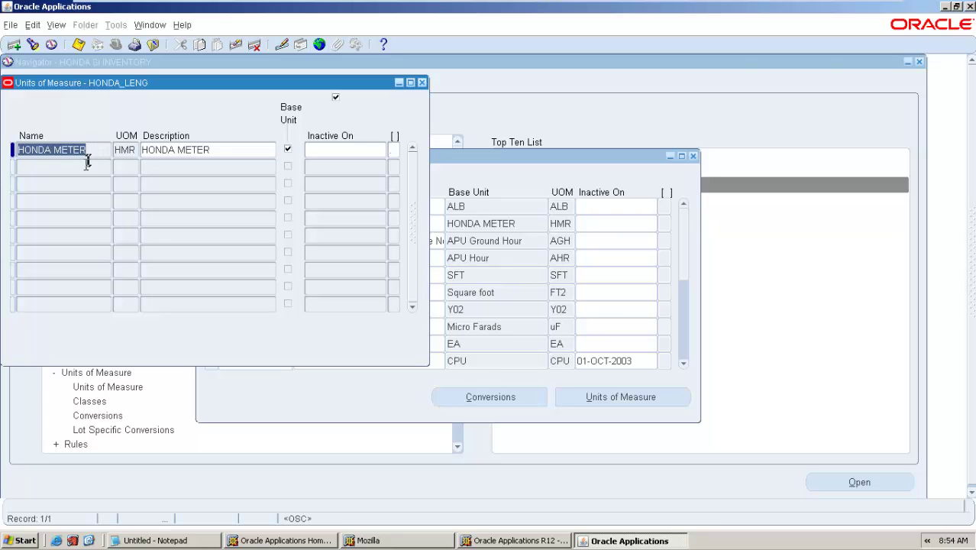
{"action": "left_click_drag", "start_coordinate": [105, 85], "coordinate": [418, 209]}
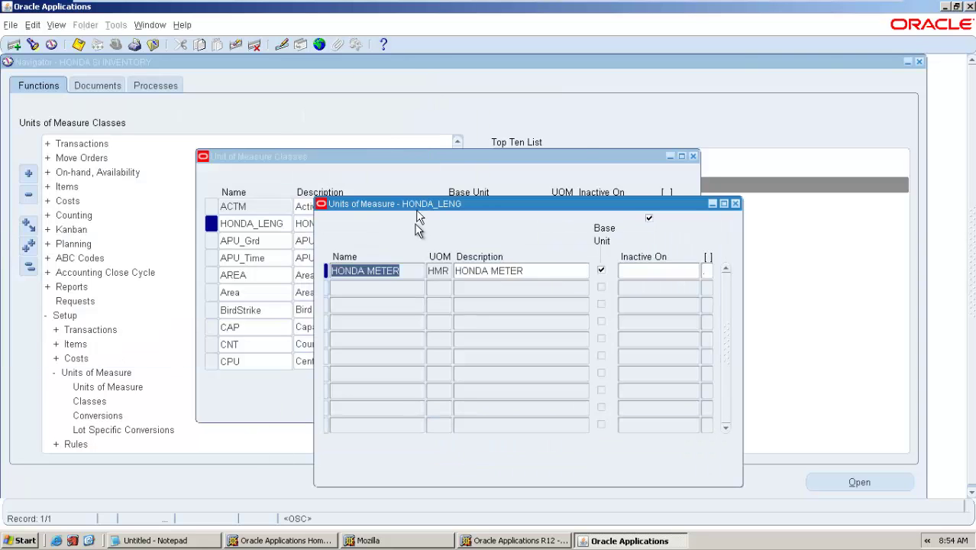
{"action": "left_click", "coordinate": [397, 287]}
{"action": "type", "text": "HONDA KILO"}
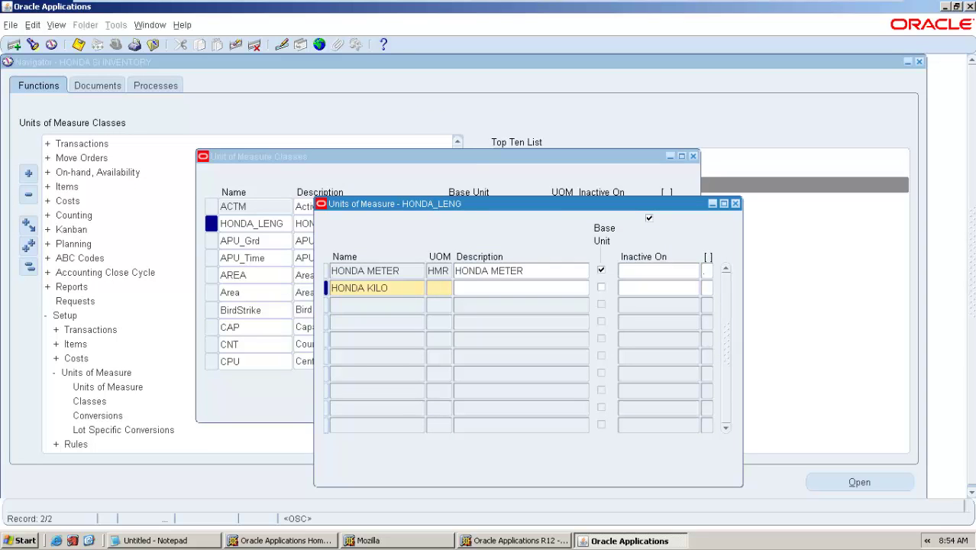
{"action": "type", "text": "METER"}
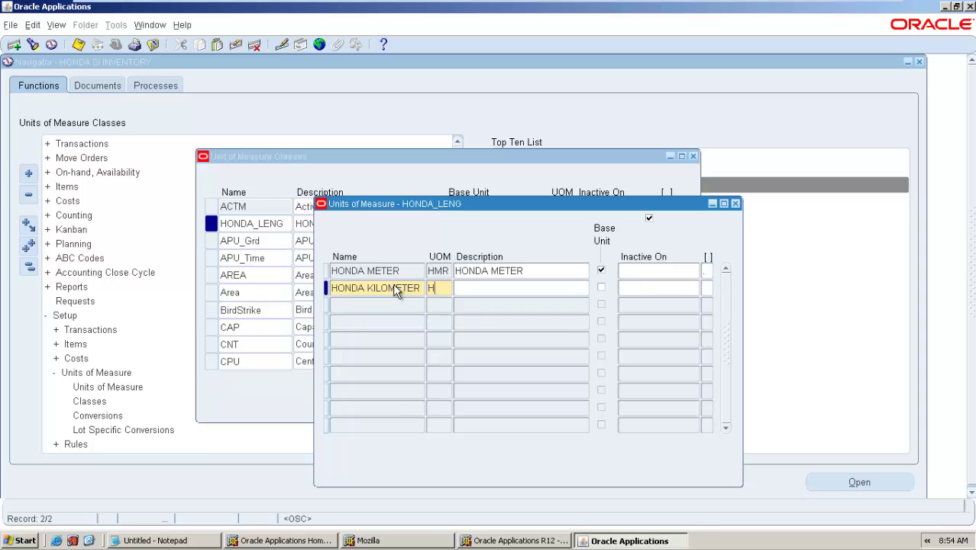
{"action": "type", "text": "HKM"}
{"action": "key", "text": "Tab"}
{"action": "type", "text": "HONDA KILOMETER"}
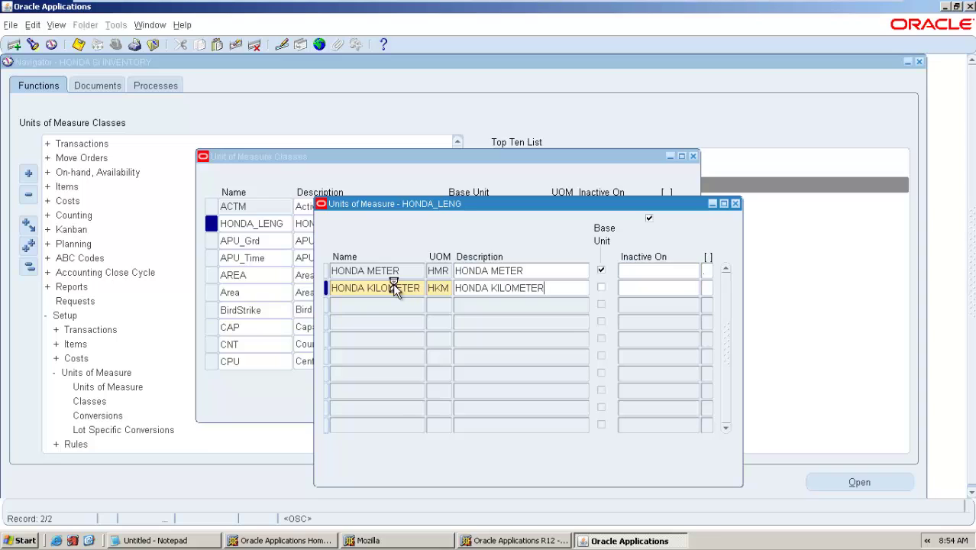
{"action": "key", "text": "Tab"}
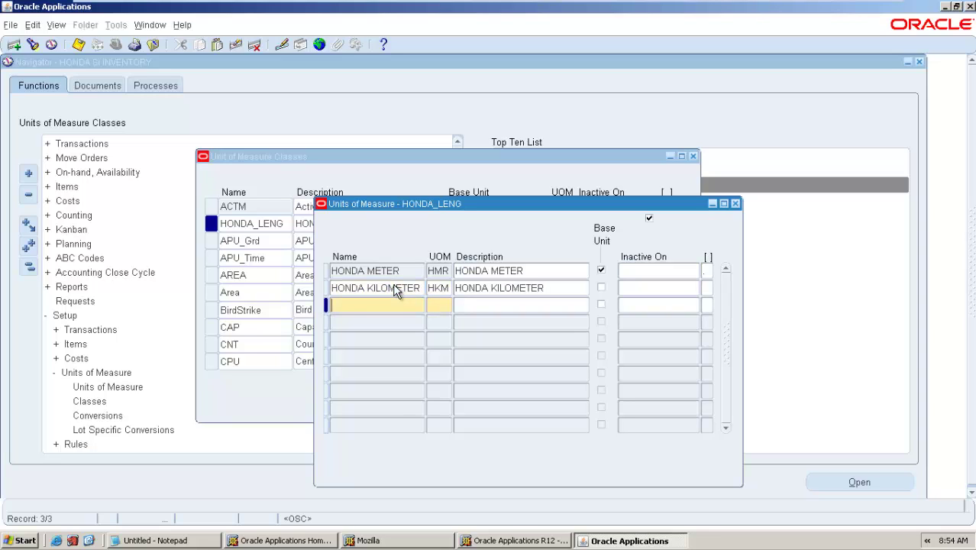
- Clear the partly entered third unit row, save the HONDA KILOMETER unit and close the class's units window
{"action": "type", "text": "HONDA"}
{"action": "left_click", "coordinate": [238, 45]}
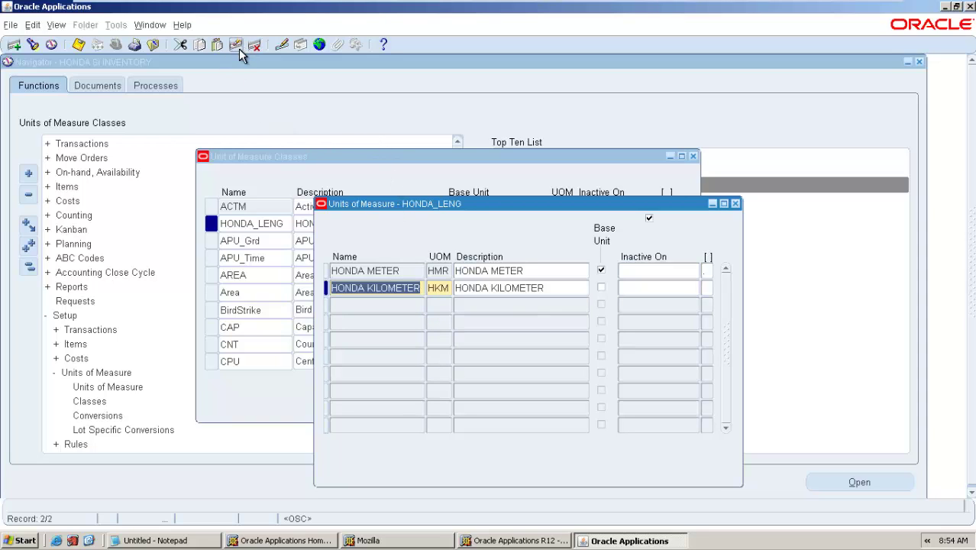
{"action": "left_click", "coordinate": [78, 44]}
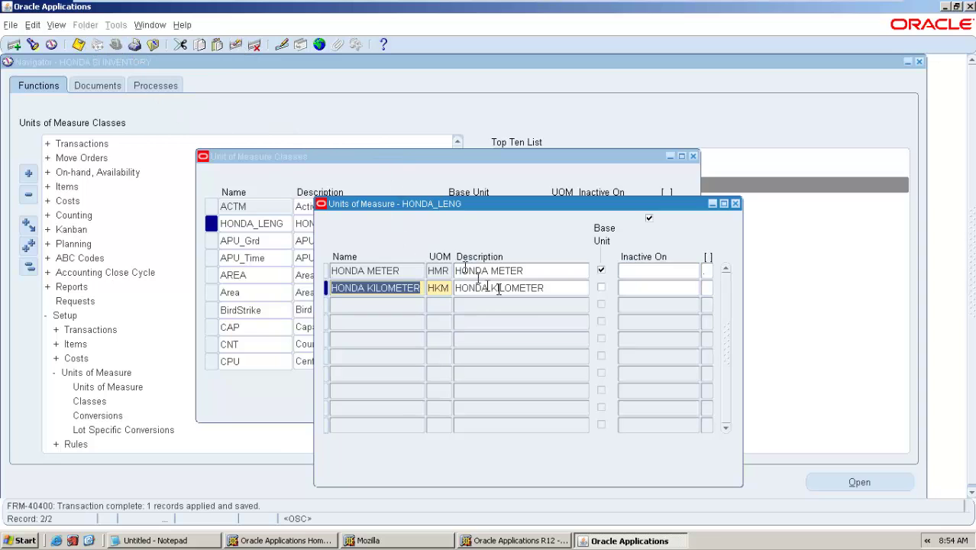
{"action": "left_click", "coordinate": [403, 272]}
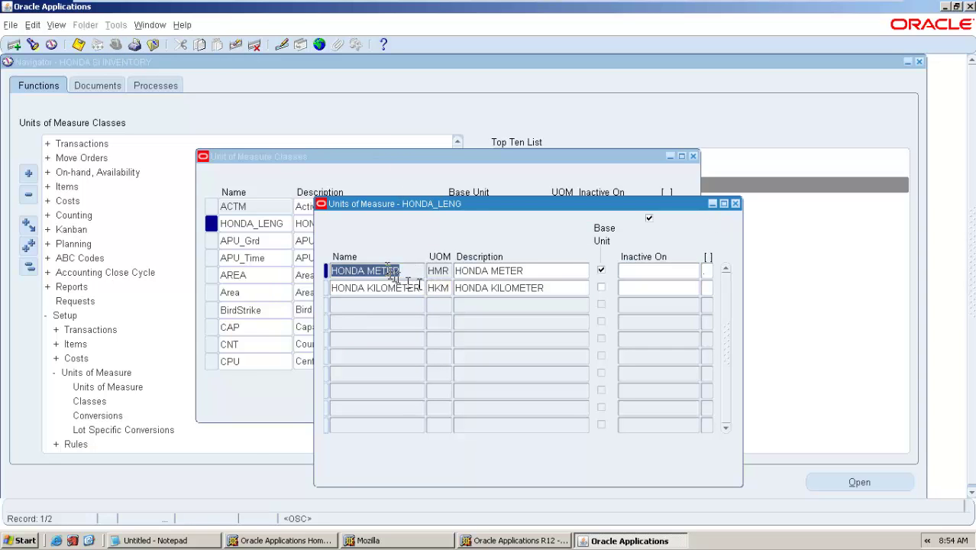
{"action": "left_click", "coordinate": [736, 203]}
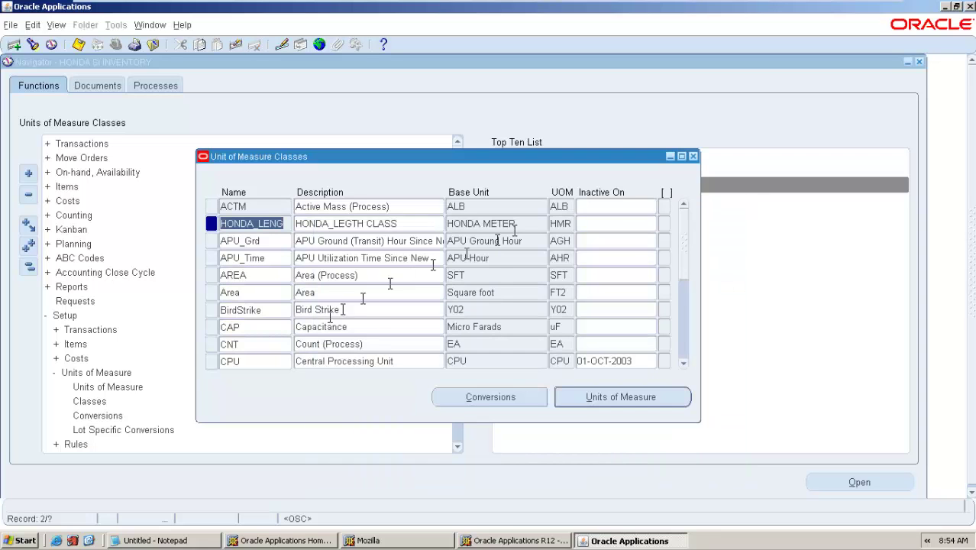
- Define and save a standard conversion of 1 HONDA KILOMETER to 1000 HONDA METER, and close the conversions window
{"action": "left_click", "coordinate": [536, 403]}
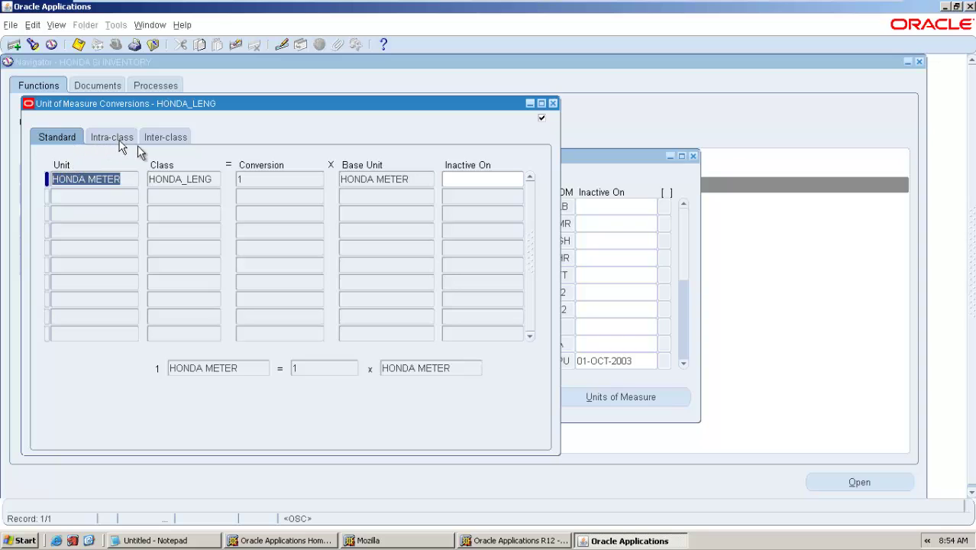
{"action": "left_click", "coordinate": [82, 196]}
{"action": "type", "text": "HONDA KILOMETER"}
{"action": "key", "text": "Tab"}
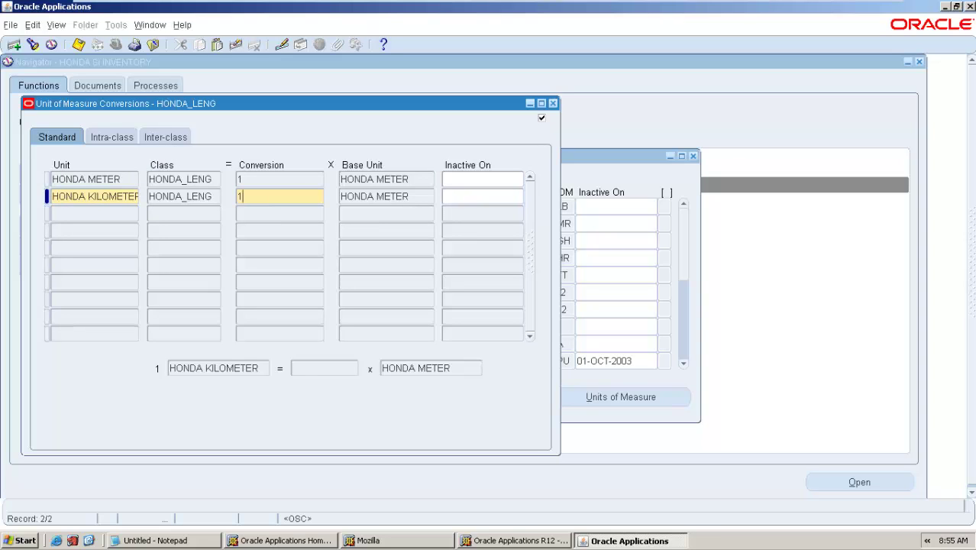
{"action": "type", "text": "1000"}
{"action": "left_click", "coordinate": [78, 44]}
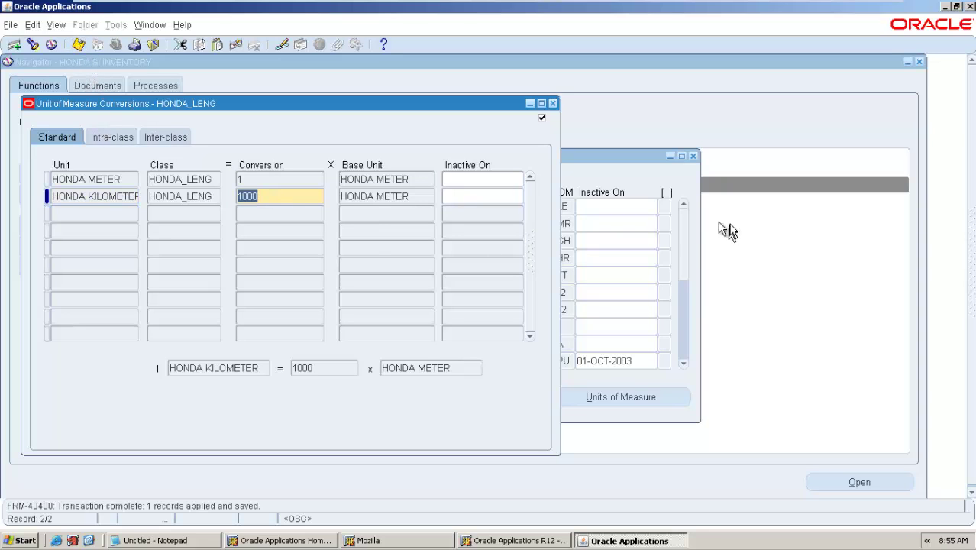
{"action": "left_click", "coordinate": [555, 103]}
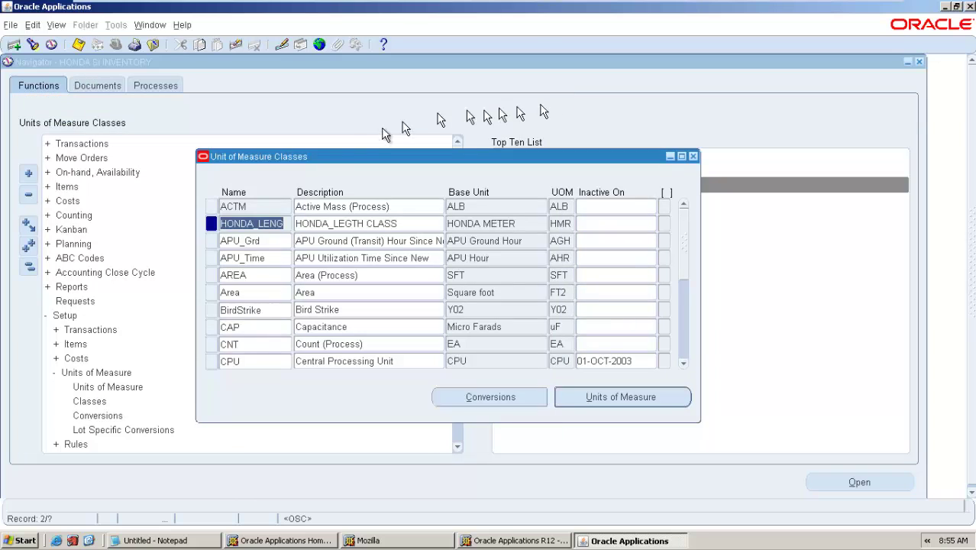
- Locate the existing HONDA_WEG and HONDA_QTY classes in the list of unit of measure classes
{"action": "left_click", "coordinate": [685, 350]}
{"action": "left_click", "coordinate": [685, 350]}
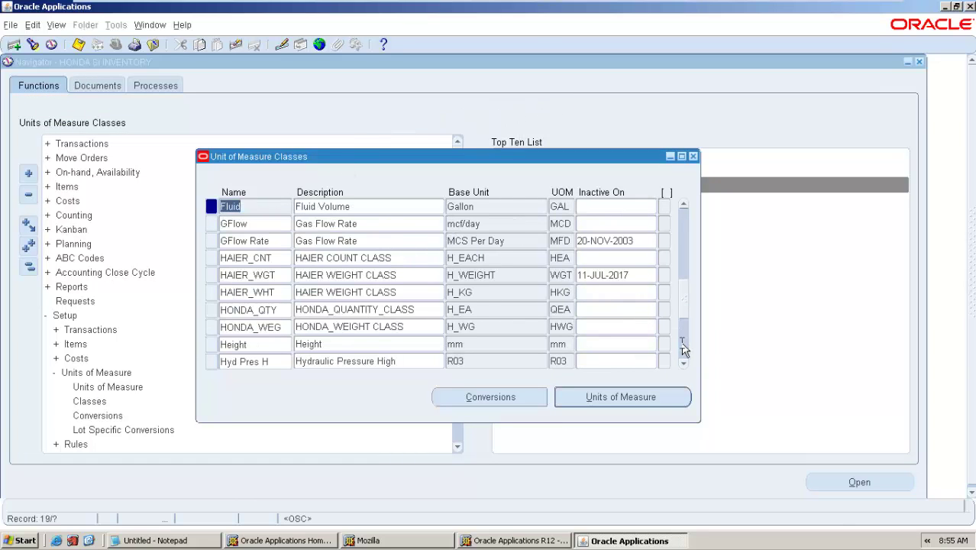
{"action": "left_click", "coordinate": [271, 327]}
{"action": "left_click", "coordinate": [269, 308]}
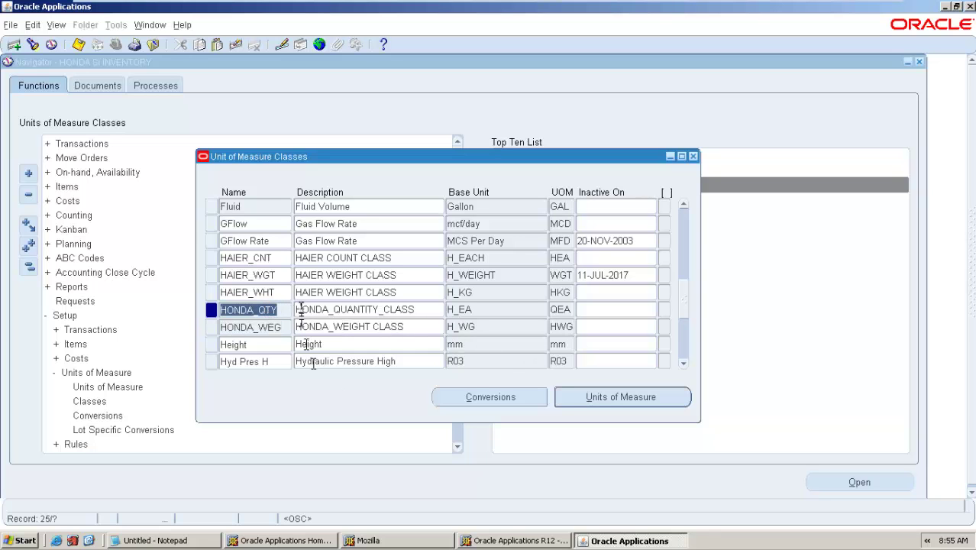
- Switch to Notepad and add the line "FINOLEX COIL - EA - 8 MTR" at the end of the notes
{"action": "left_click", "coordinate": [152, 540]}
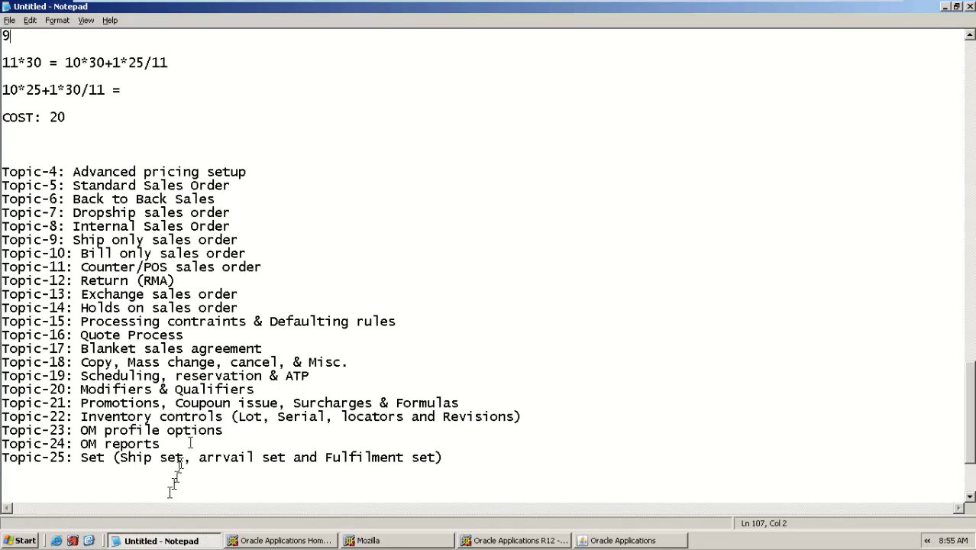
{"action": "scroll", "coordinate": [848, 399], "scroll_direction": "down", "scroll_amount": 5}
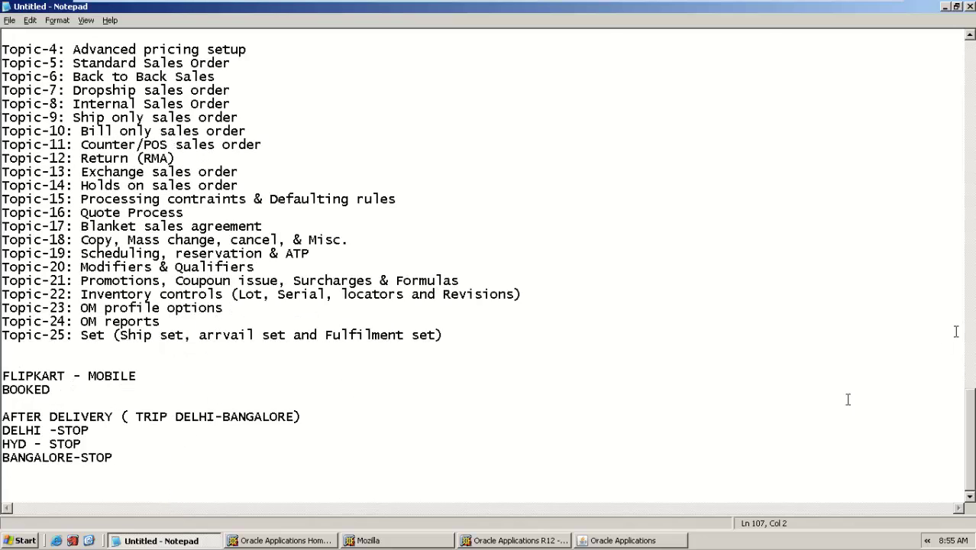
{"action": "left_click", "coordinate": [196, 468]}
{"action": "type", "text": "FINOLEX"}
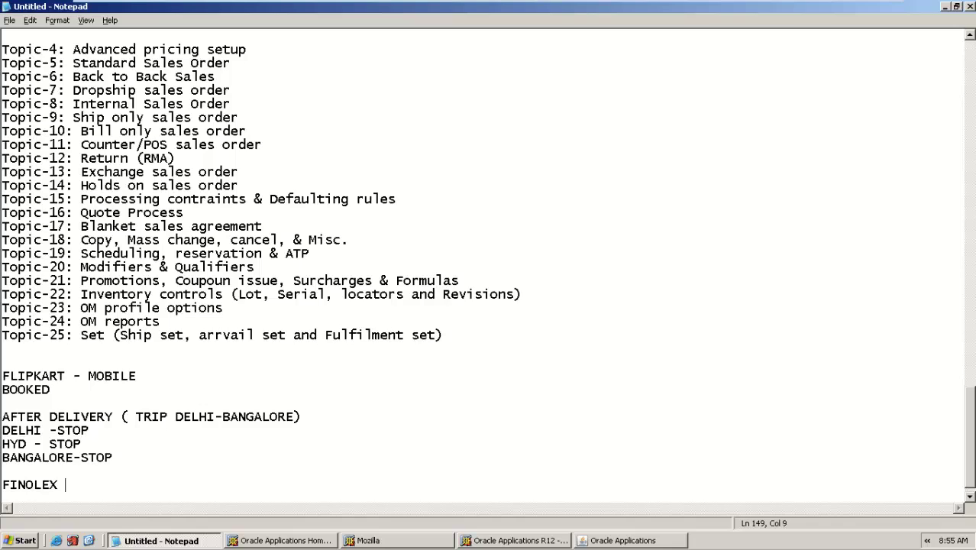
{"action": "type", "text": " COILD"}
{"action": "key", "text": "BackSpace"}
{"action": "type", "text": "- EA"}
{"action": "key", "text": "Return"}
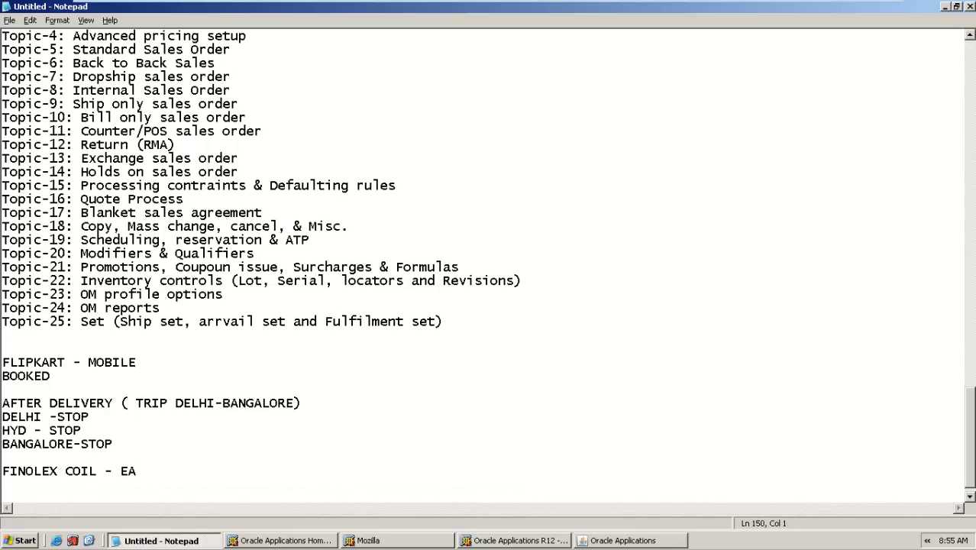
{"action": "key", "text": "BackSpace"}
{"action": "type", "text": "- 8 MTR"}
- Add a second example line reading "FINOLEX COIL IN BOX - 10 EA" below the coil line
{"action": "key", "text": "Return"}
{"action": "type", "text": "FINOLEX "}
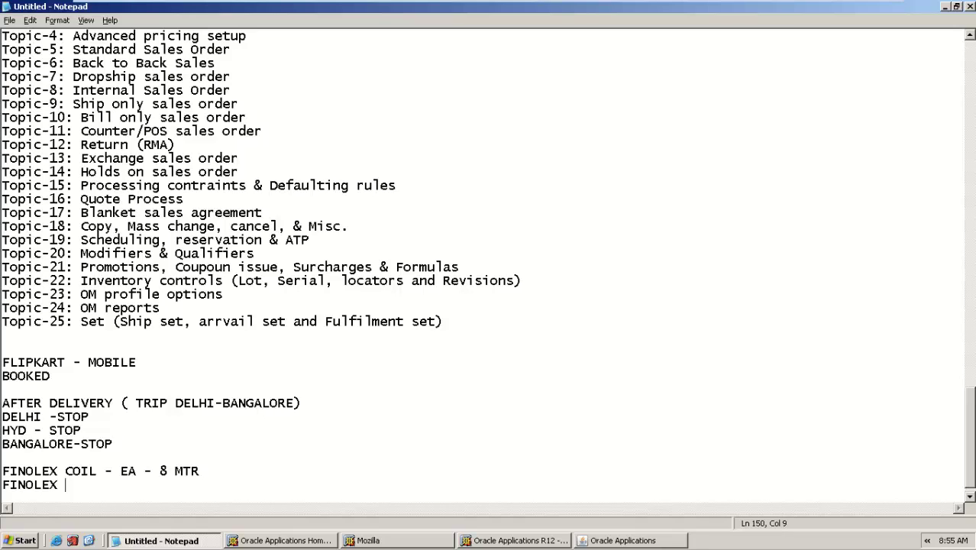
{"action": "type", "text": "COILO"}
{"action": "key", "text": "BackSpace"}
{"action": "type", "text": "IN BOX"}
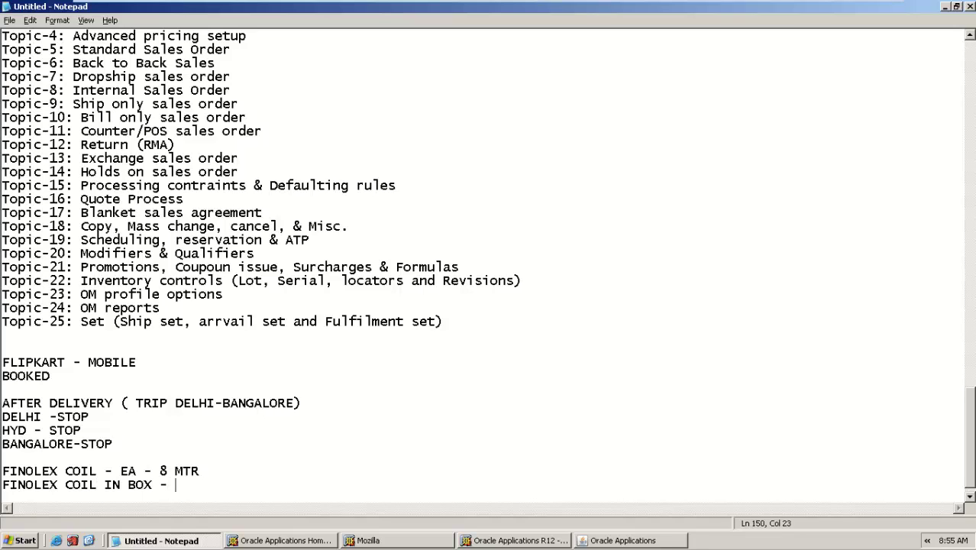
{"action": "type", "text": " - 10 EA"}
{"action": "key", "text": "Return"}
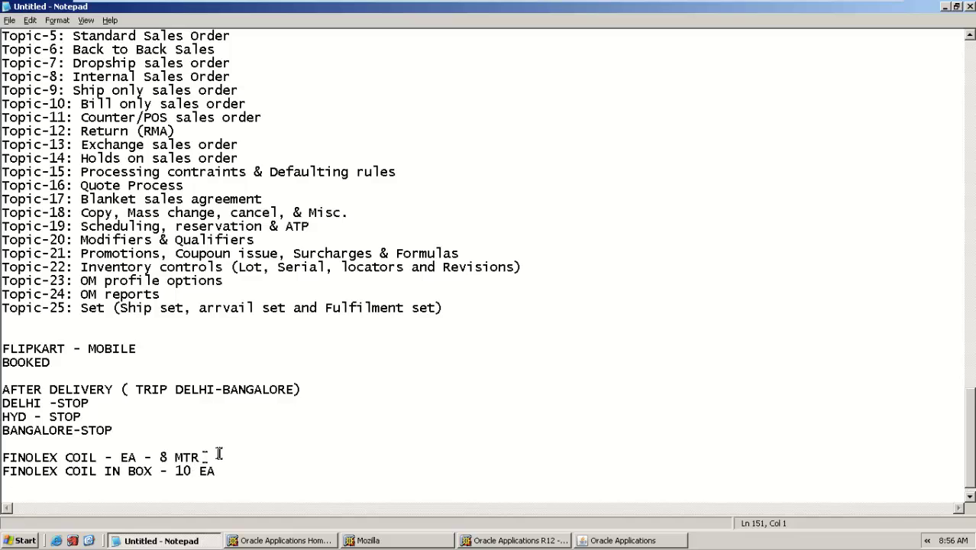
- Review the units in the two coil lines and return to the HONDA SI INVENTORY Navigator in Oracle Applications
{"action": "left_click", "coordinate": [128, 458]}
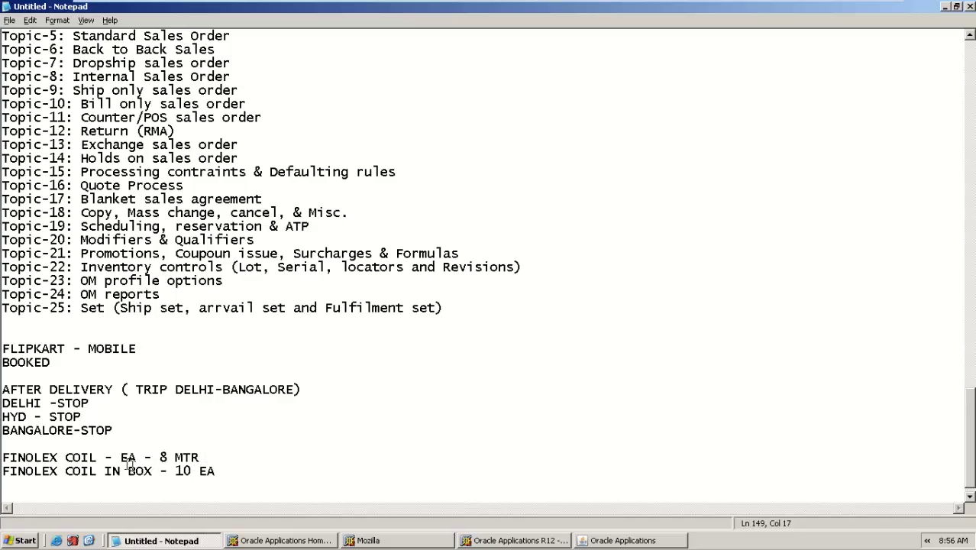
{"action": "left_click", "coordinate": [190, 458]}
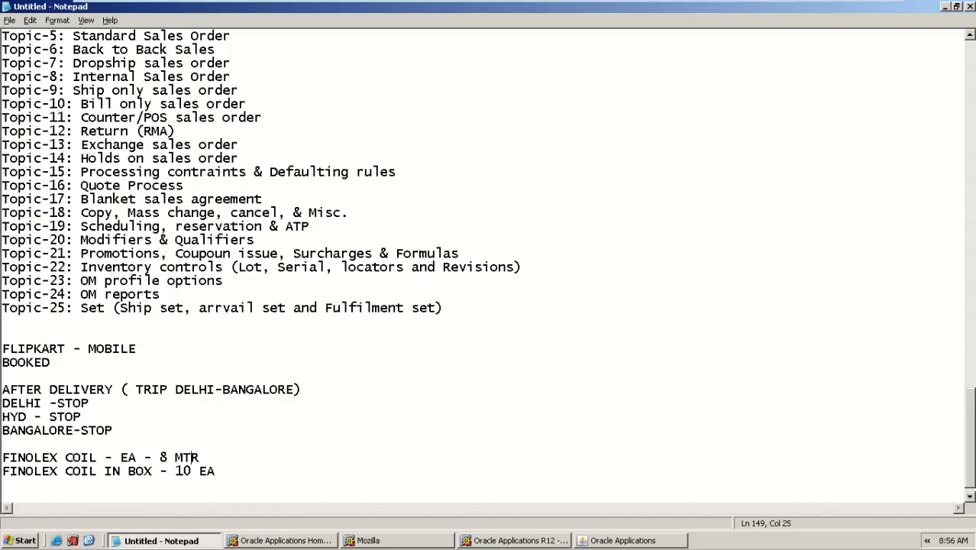
{"action": "left_click", "coordinate": [143, 472]}
{"action": "left_click", "coordinate": [615, 540]}
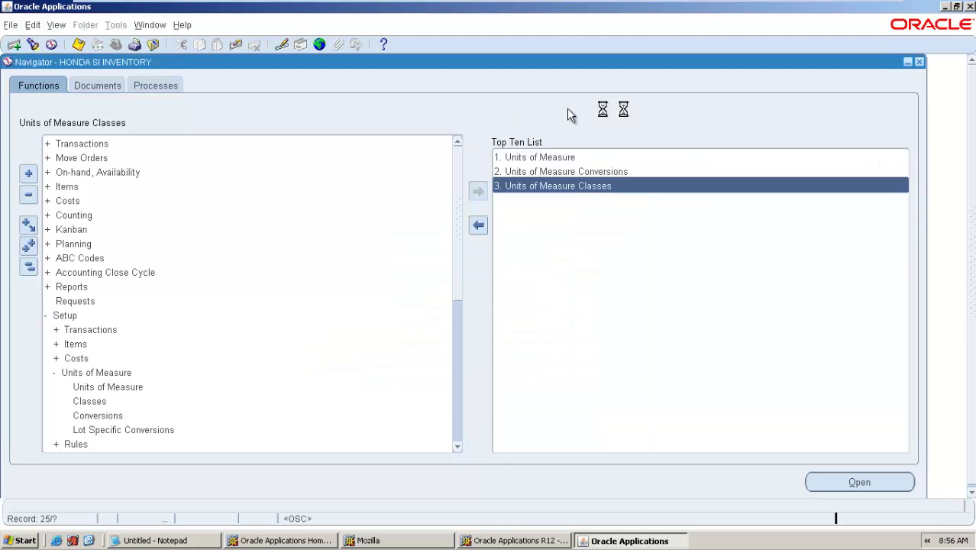
- Open the Master Items form from the Items functions and enter FINOLEX COIL as both item and description
{"action": "left_click", "coordinate": [68, 186]}
{"action": "double_click", "coordinate": [68, 186]}
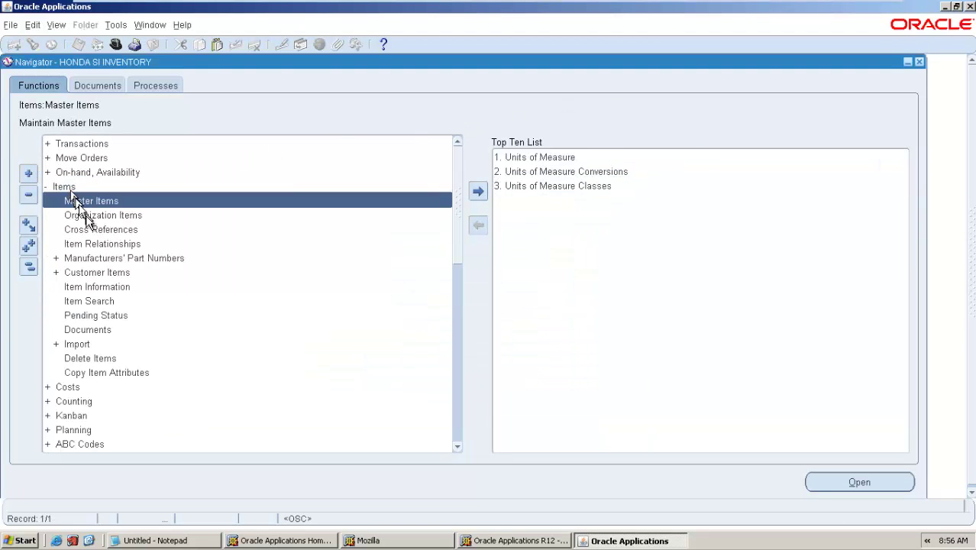
{"action": "double_click", "coordinate": [90, 200]}
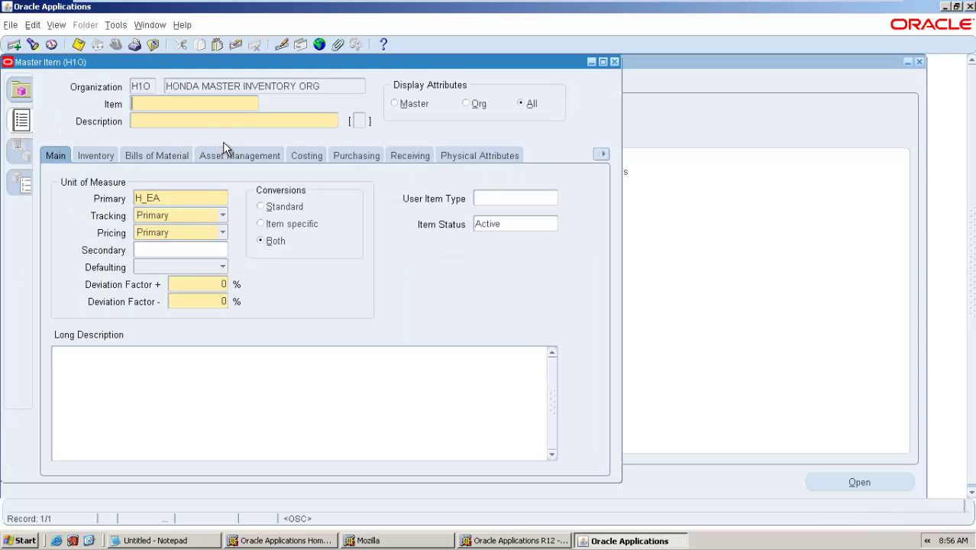
{"action": "type", "text": "FINOLEX COIL"}
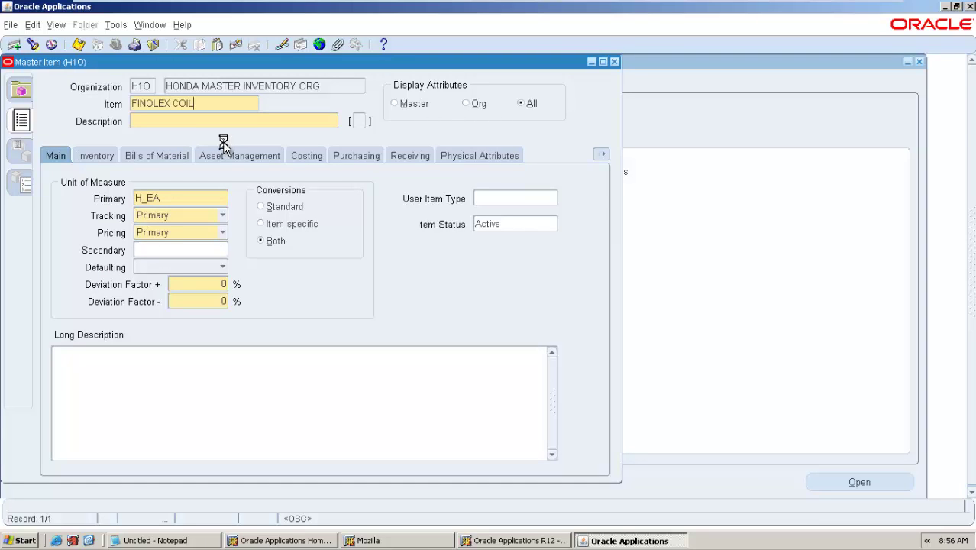
{"action": "key", "text": "Tab"}
{"action": "type", "text": "FINOLEX COIL"}
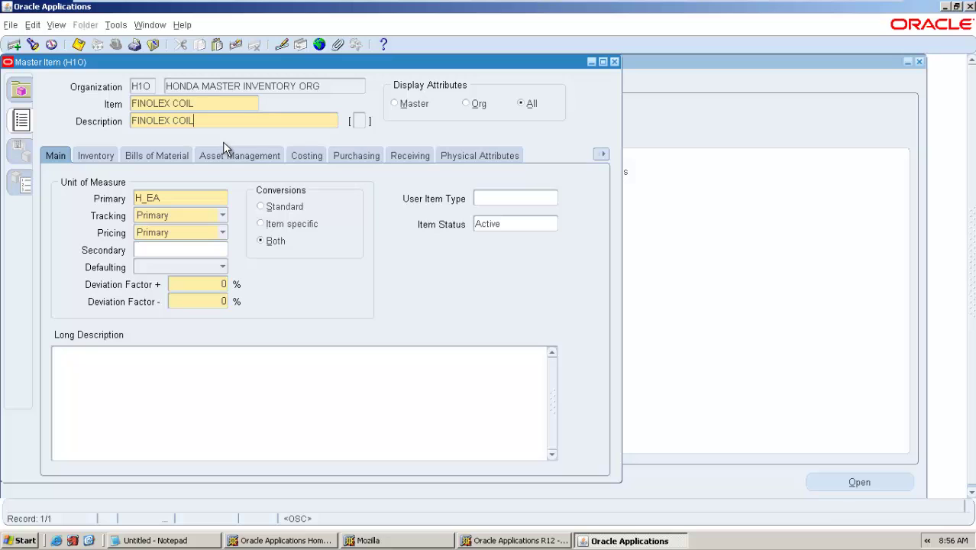
- Copy attributes from the Purchased Item template to FINOLEX COIL and save the item
{"action": "key", "text": "alt+t"}
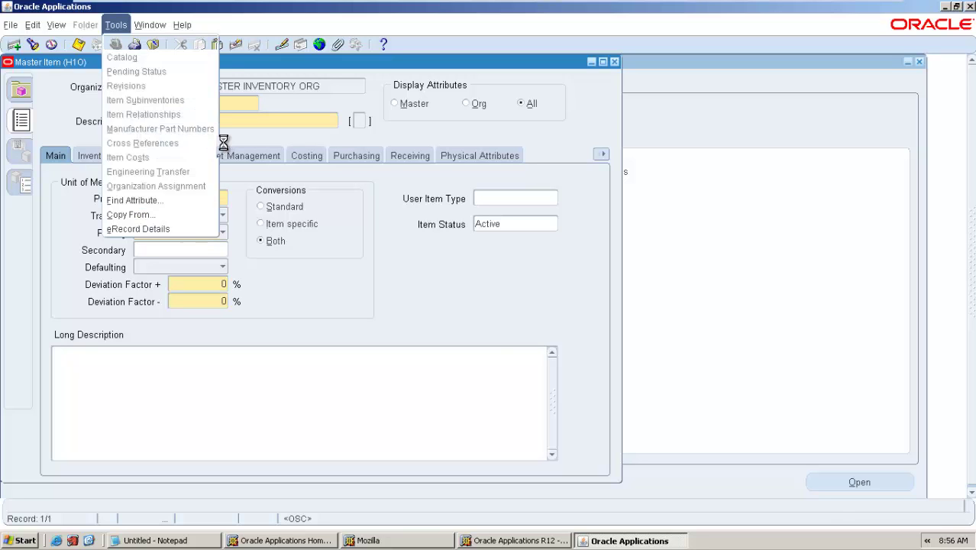
{"action": "type", "text": "cPur"}
{"action": "key", "text": "Tab"}
{"action": "key", "text": "alt+d"}
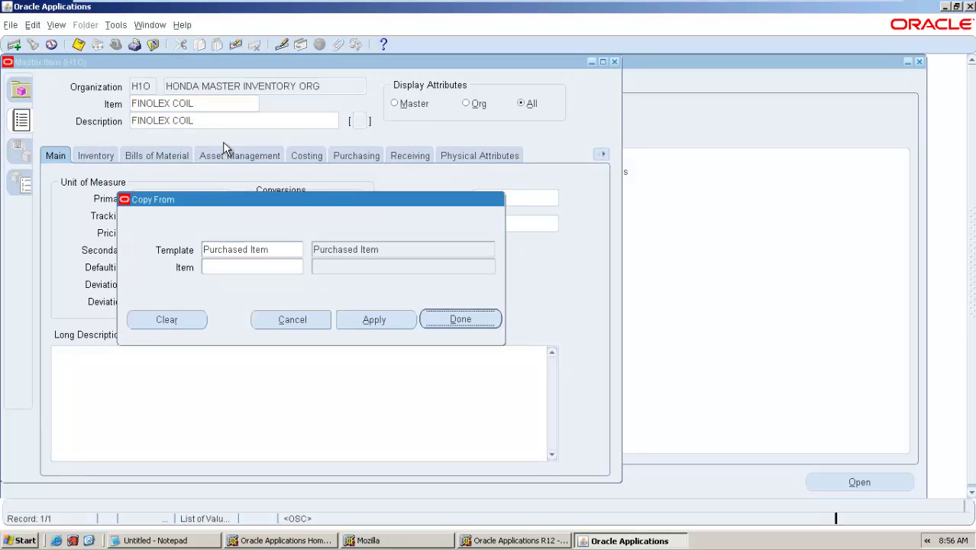
{"action": "double_click", "coordinate": [156, 197]}
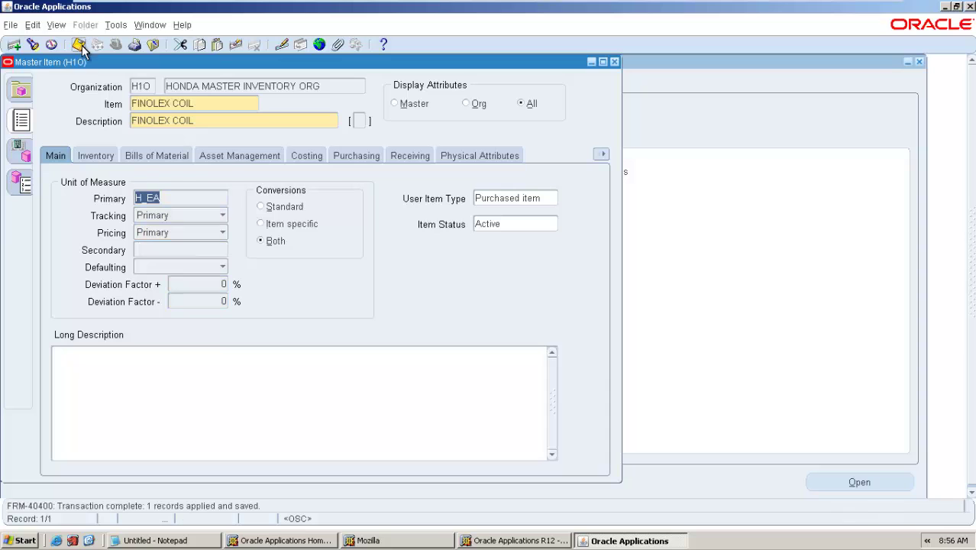
- Try to change the Tracking unit of measure setting on the saved FINOLEX COIL item
{"action": "left_click", "coordinate": [220, 215]}
{"action": "left_click", "coordinate": [187, 231]}
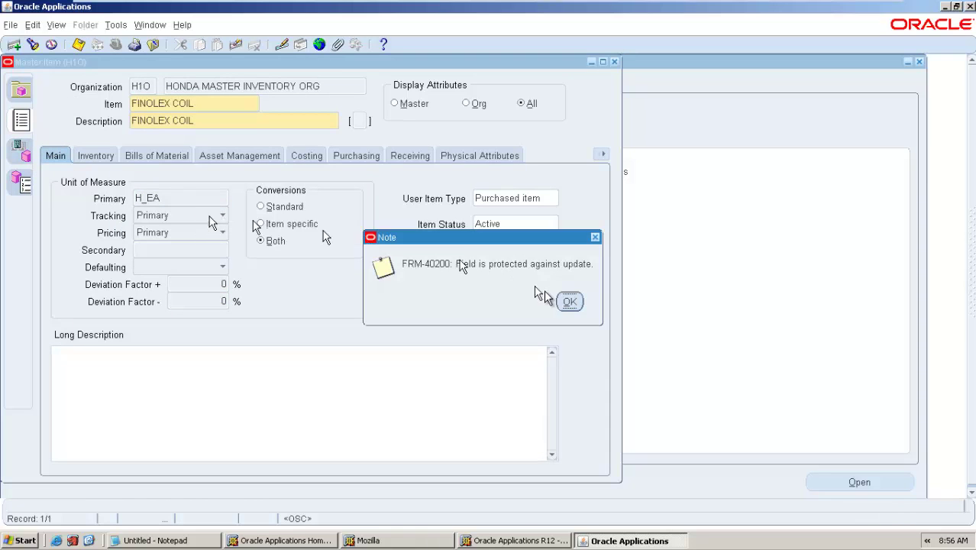
{"action": "left_click", "coordinate": [569, 301]}
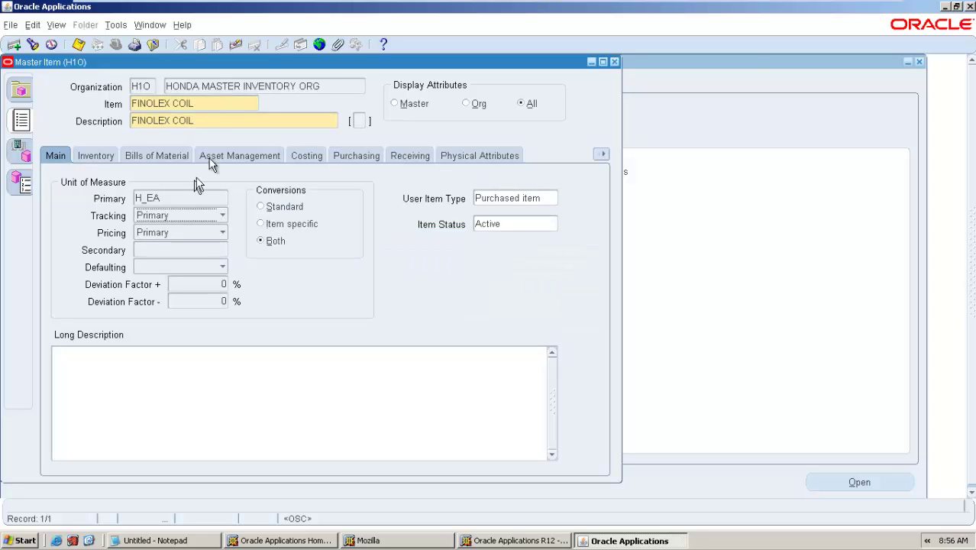
- Start a new master item record with FINOLEX COILS as both item and description, reusing the existing item's name
{"action": "left_click", "coordinate": [218, 104]}
{"action": "key", "text": "ctrl+c"}
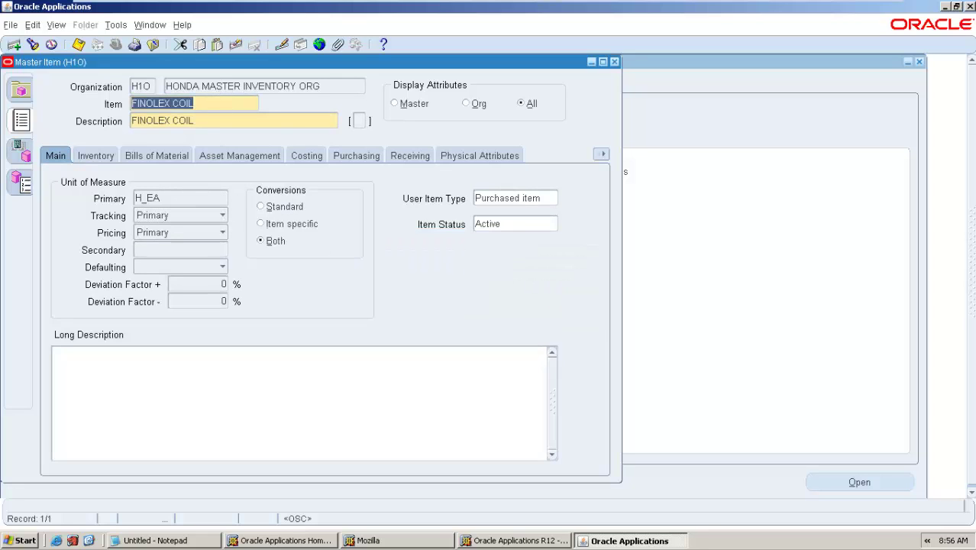
{"action": "left_click", "coordinate": [14, 44]}
{"action": "key", "text": "ctrl+v"}
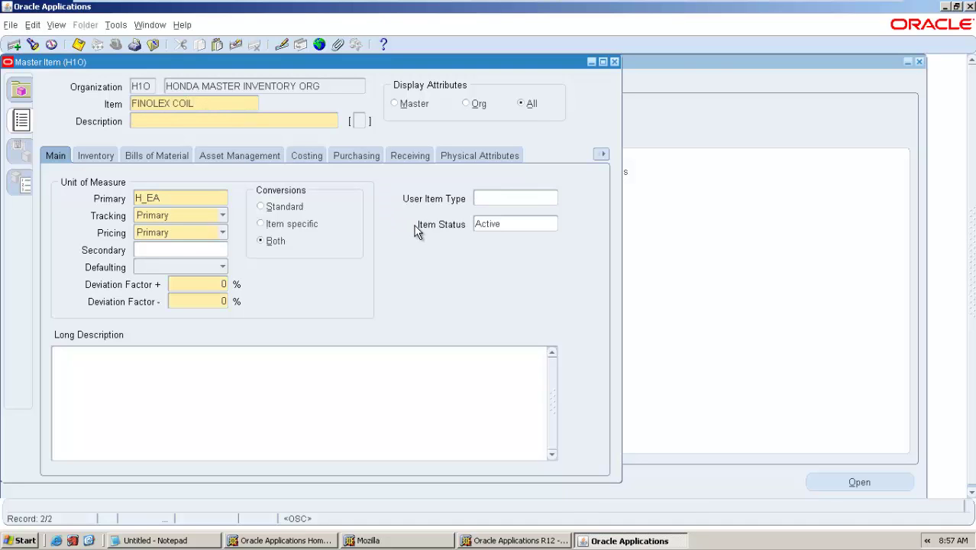
{"action": "key", "text": "Tab"}
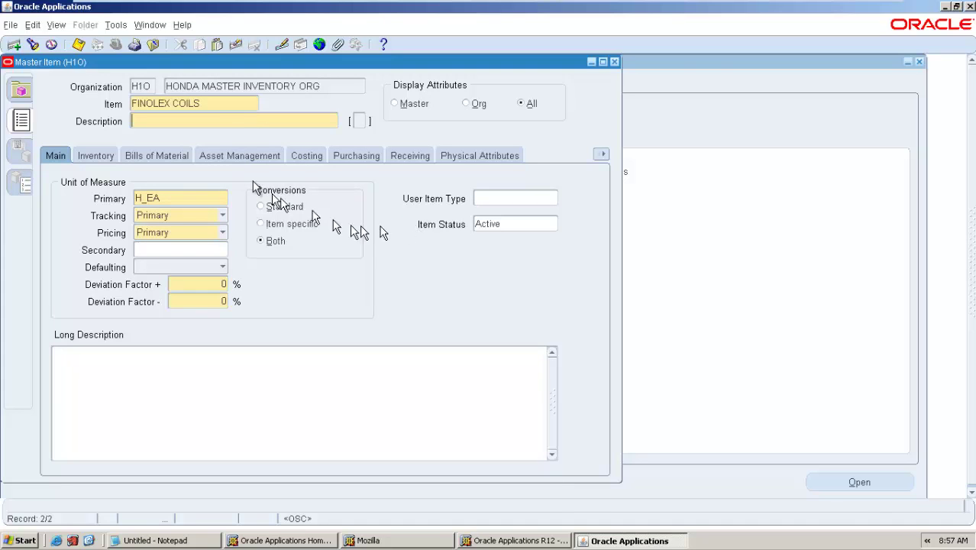
{"action": "triple_click", "coordinate": [205, 107]}
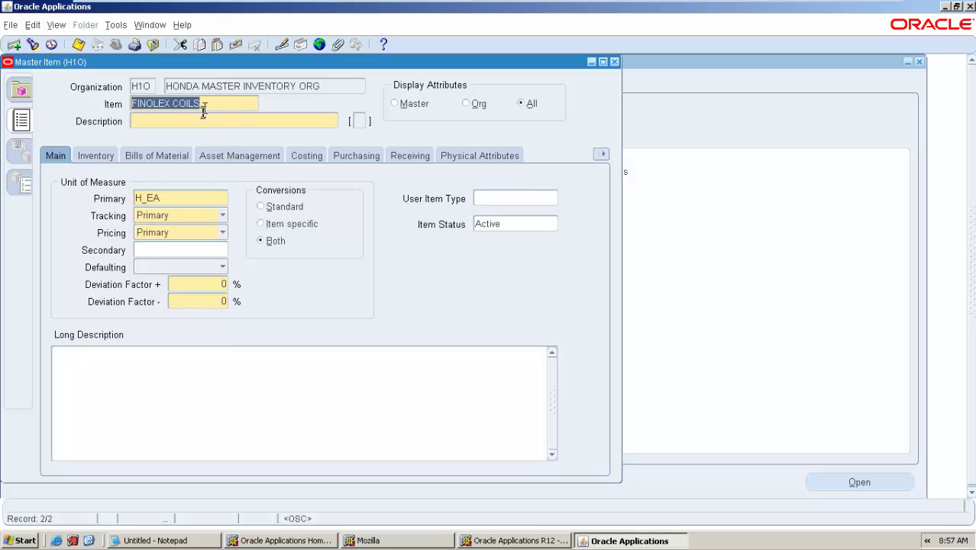
{"action": "key", "text": "ctrl+c"}
{"action": "left_click", "coordinate": [199, 120]}
{"action": "key", "text": "ctrl+v"}
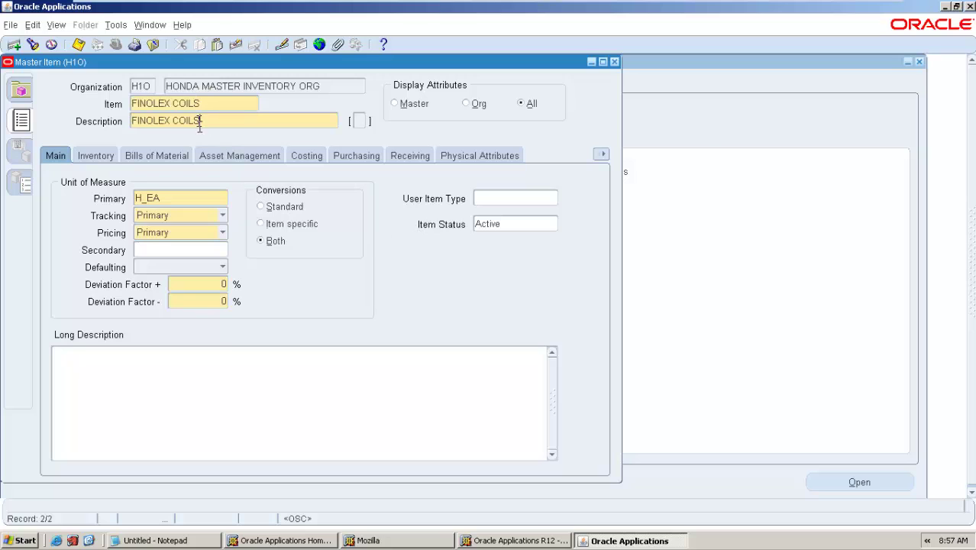
- Set FINOLEX COILS tracking to Primary & Secondary and copy attributes from the Purchased Item template
{"action": "left_click", "coordinate": [223, 216]}
{"action": "left_click", "coordinate": [210, 228]}
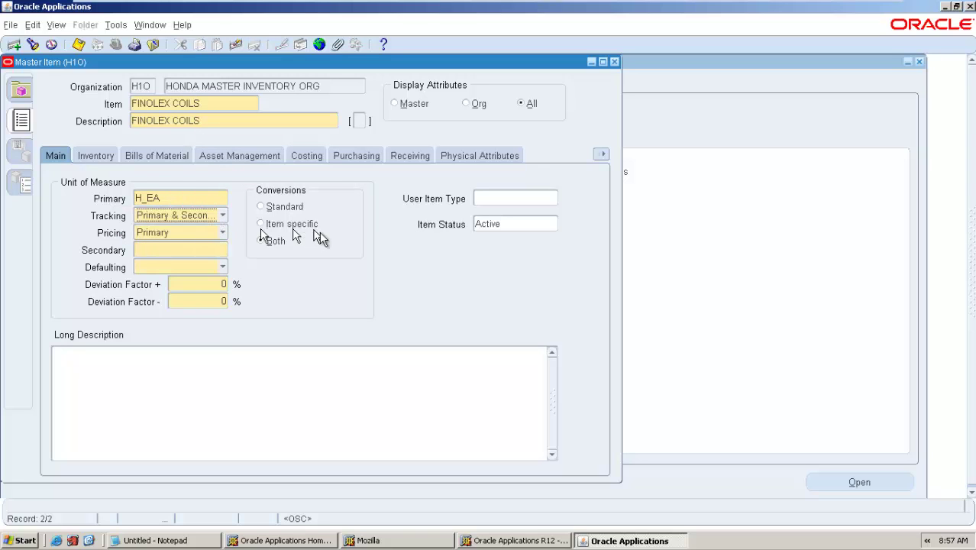
{"action": "key", "text": "alt+t"}
{"action": "key", "text": "c"}
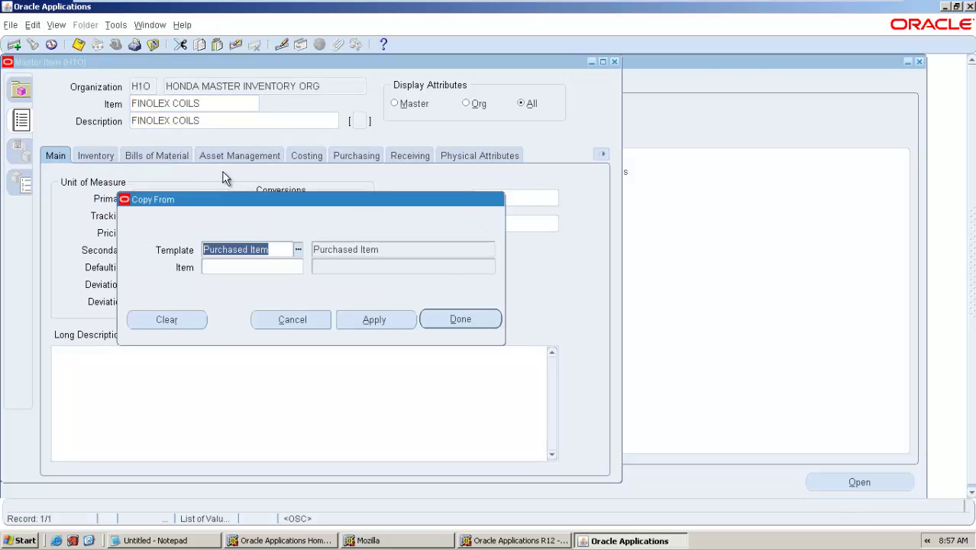
{"action": "key", "text": "alt+d"}
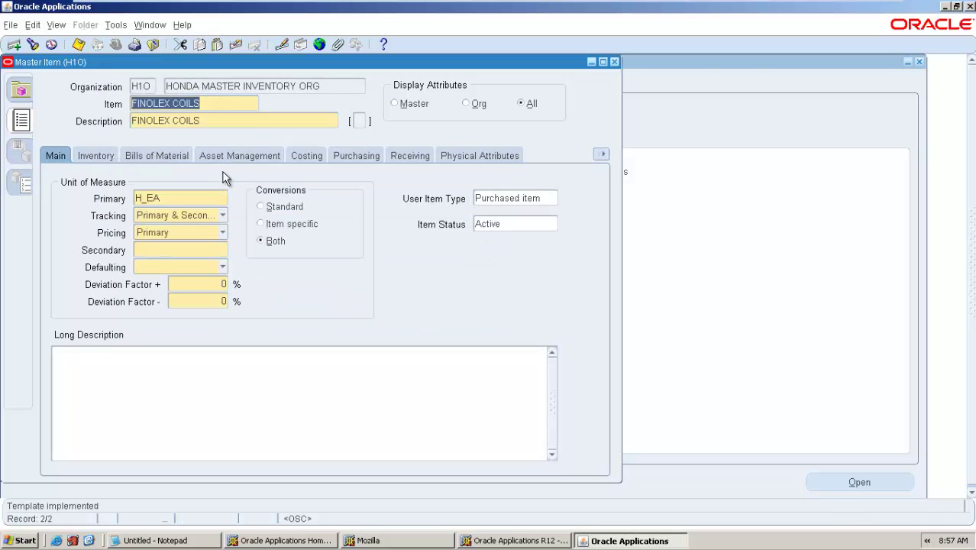
- Disable BOM Allowed in the item's bills of material attributes, keep the BOM item type Standard, and return to the main attributes
{"action": "left_click", "coordinate": [145, 156]}
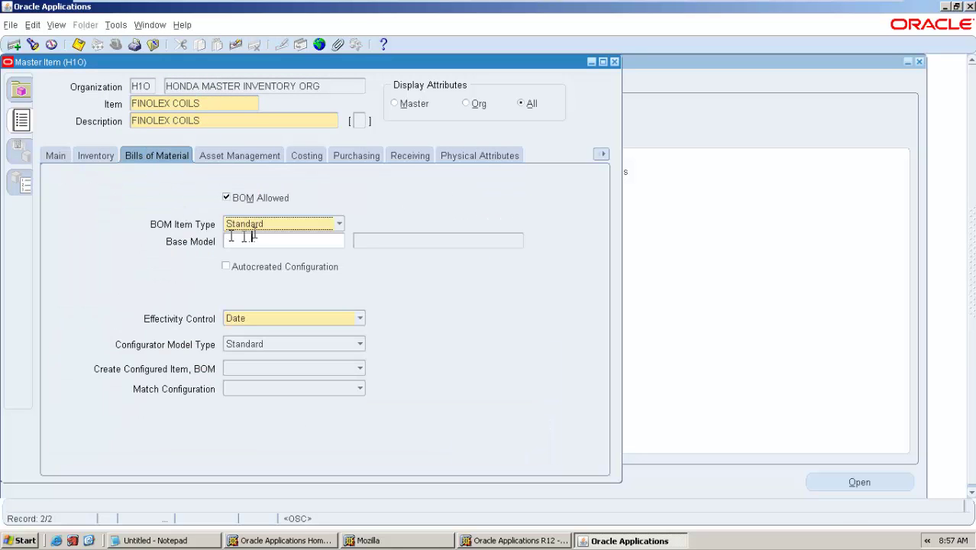
{"action": "left_click", "coordinate": [243, 198]}
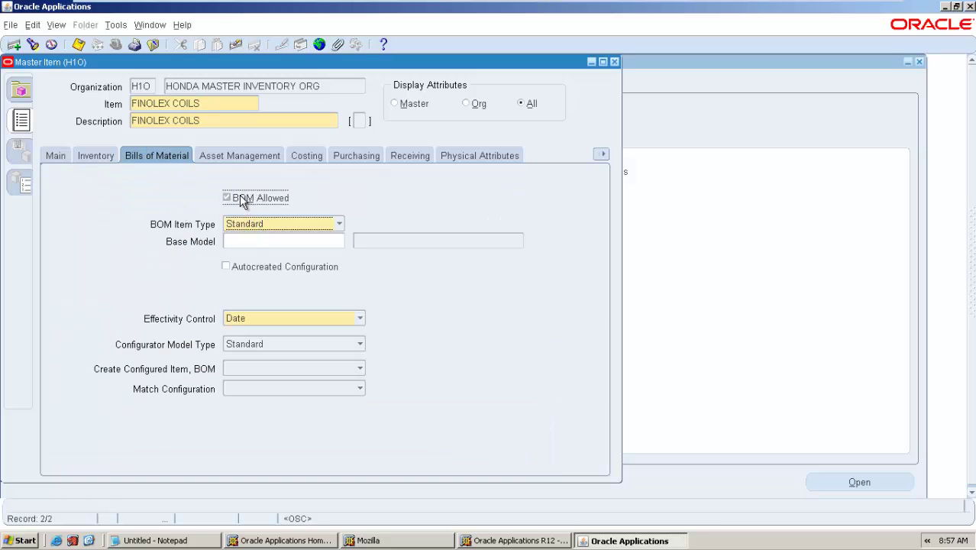
{"action": "left_click", "coordinate": [339, 223]}
{"action": "left_click", "coordinate": [444, 221]}
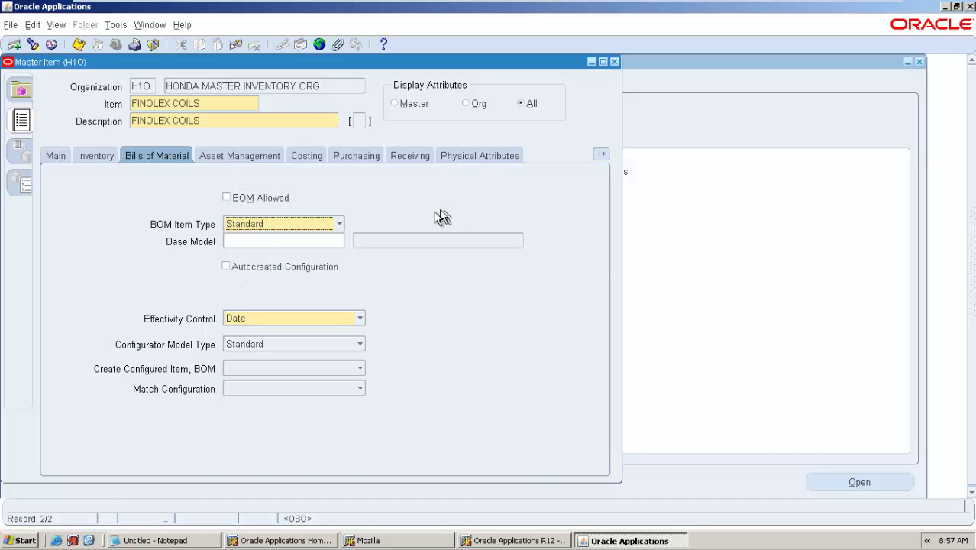
{"action": "left_click", "coordinate": [338, 223]}
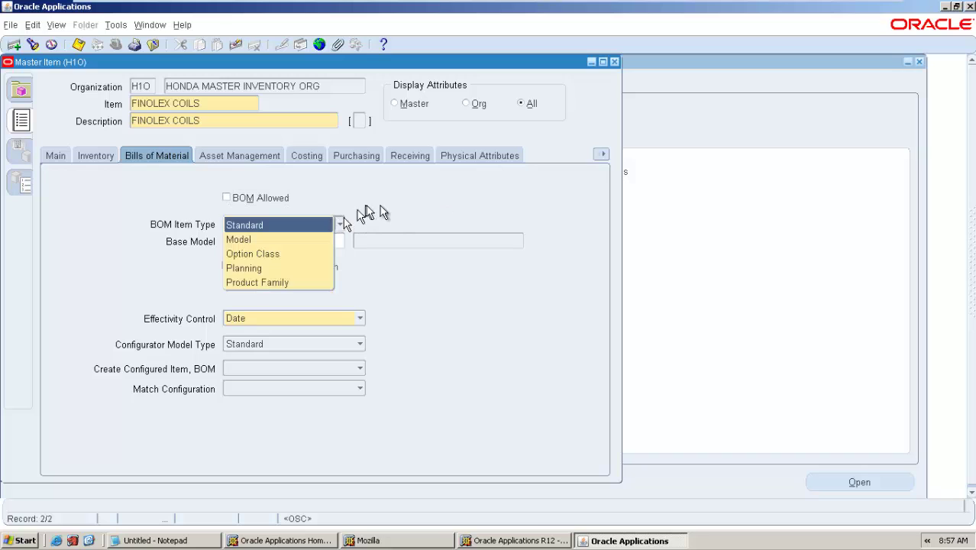
{"action": "left_click", "coordinate": [437, 210]}
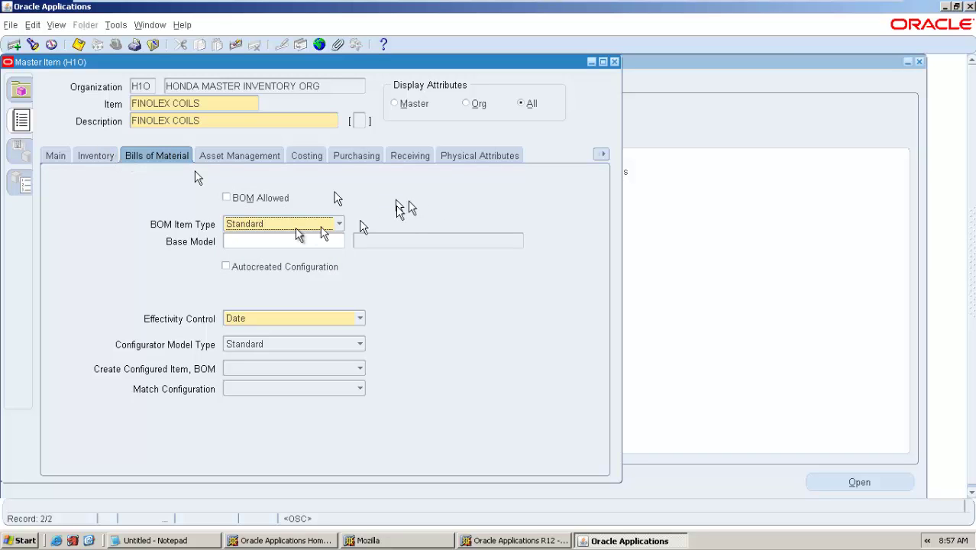
{"action": "left_click", "coordinate": [55, 157]}
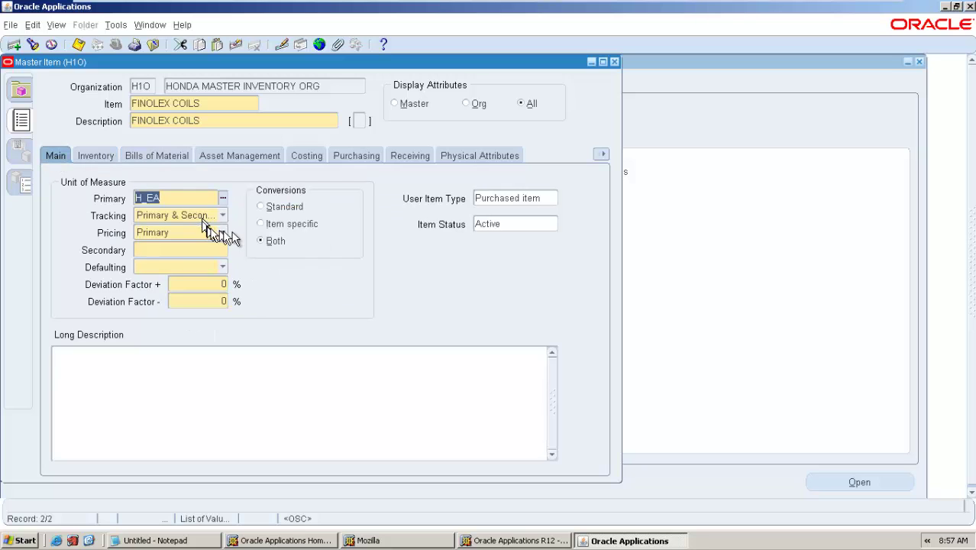
- Set the item's secondary unit of measure to HONDA METER and Defaulting to Default
{"action": "left_click", "coordinate": [219, 251]}
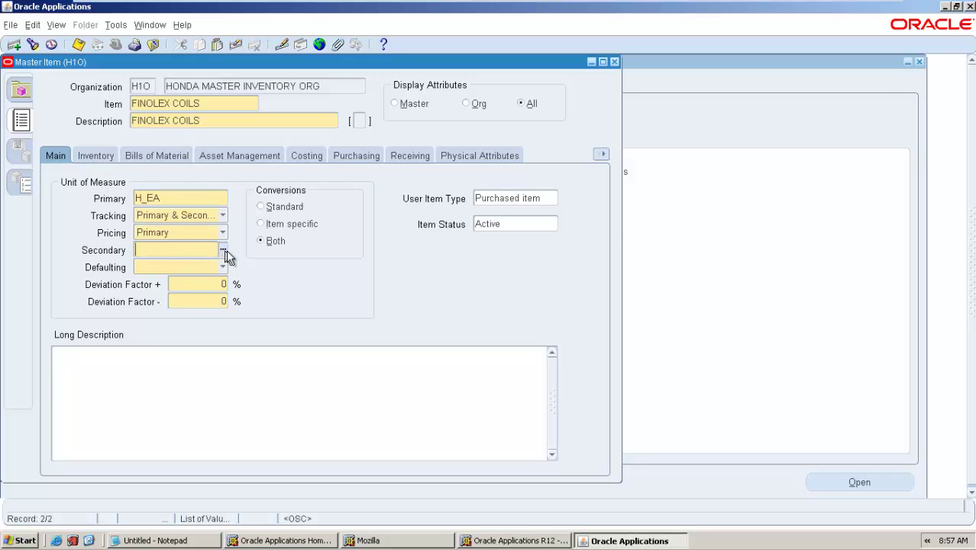
{"action": "left_click", "coordinate": [226, 253]}
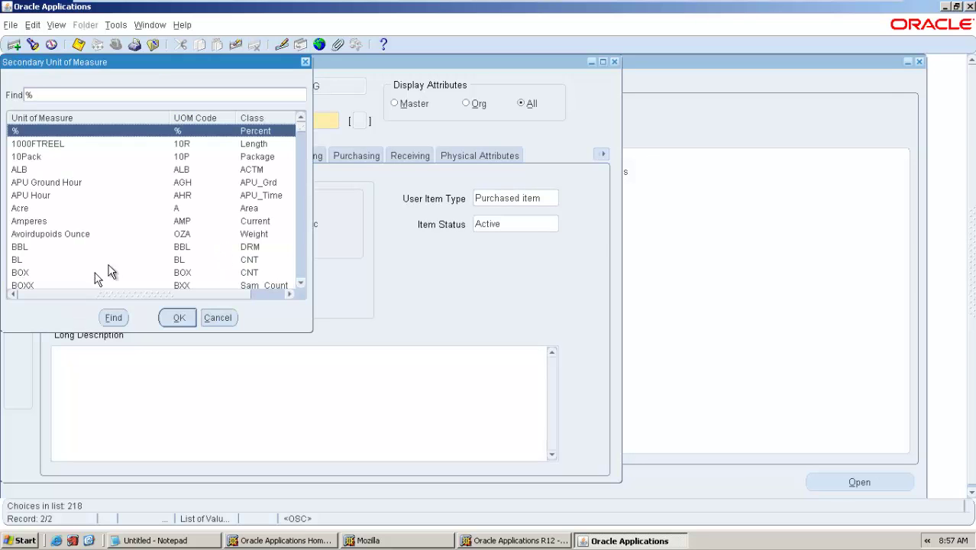
{"action": "scroll", "coordinate": [119, 258], "scroll_direction": "down", "scroll_amount": 8}
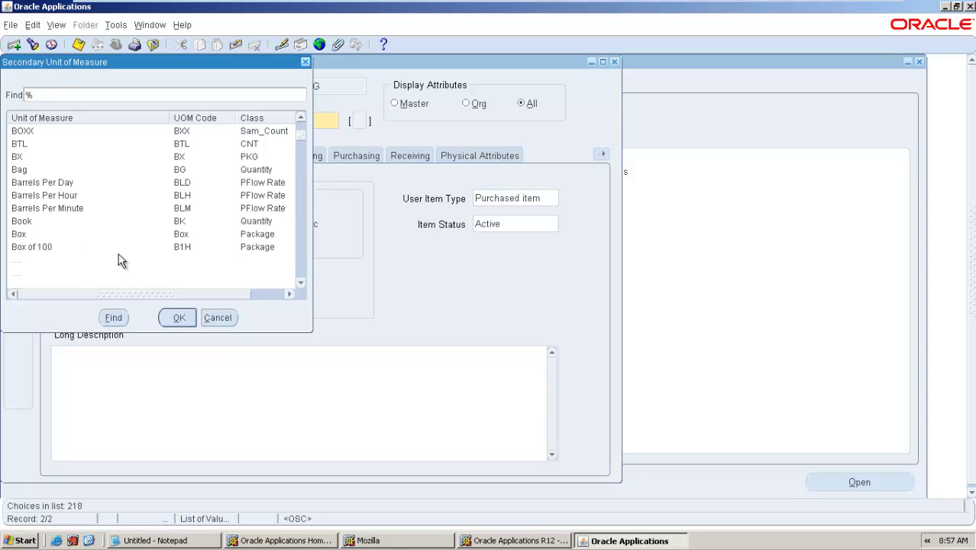
{"action": "scroll", "coordinate": [119, 258], "scroll_direction": "down", "scroll_amount": 8}
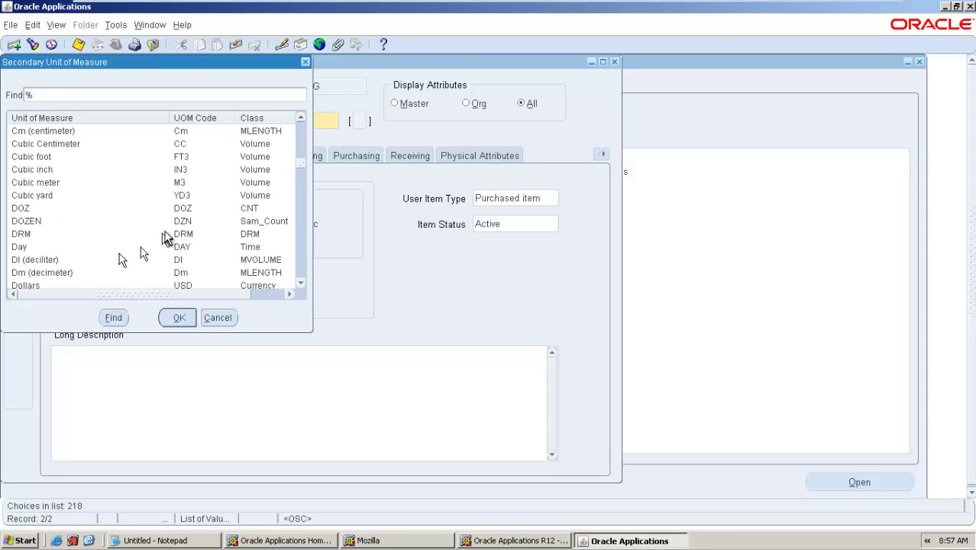
{"action": "type", "text": "h"}
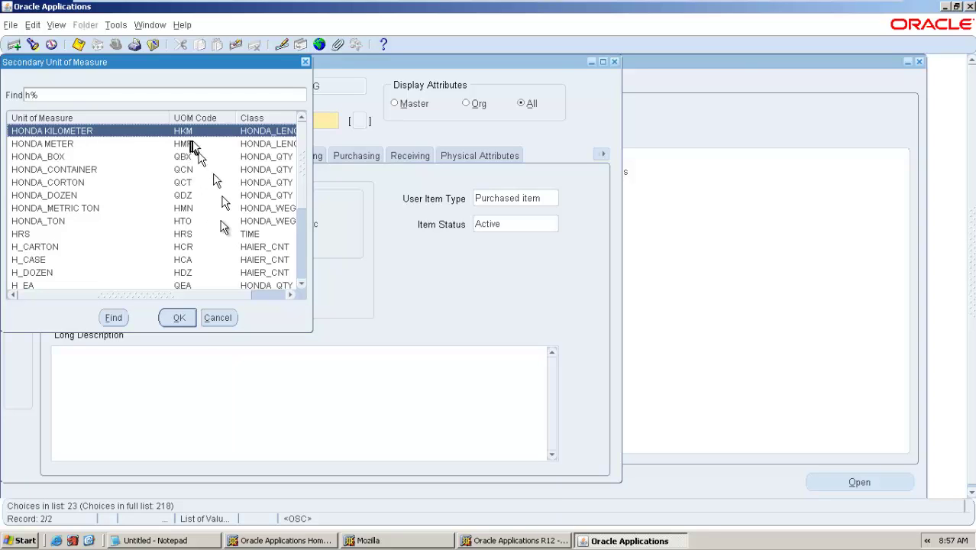
{"action": "left_click_drag", "start_coordinate": [163, 295], "coordinate": [120, 293]}
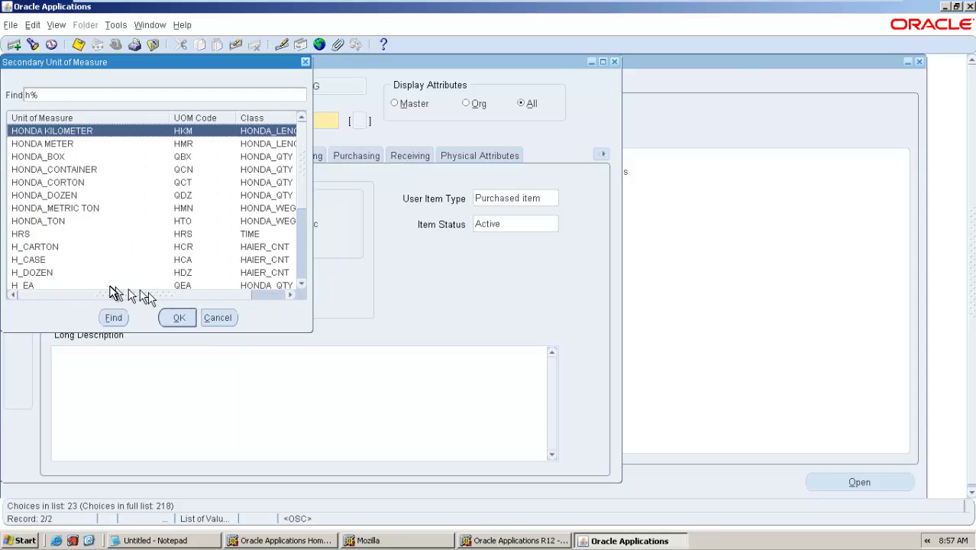
{"action": "left_click", "coordinate": [182, 145]}
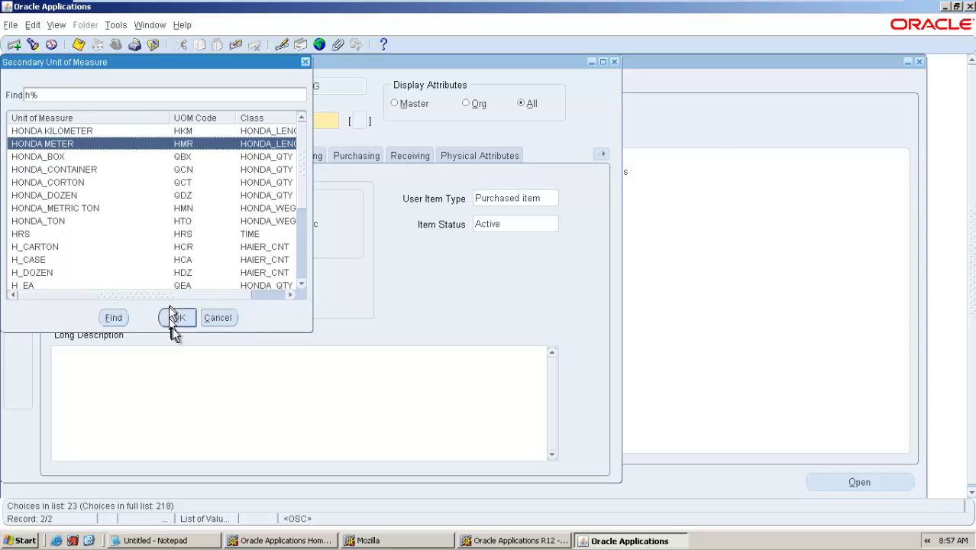
{"action": "left_click", "coordinate": [182, 317]}
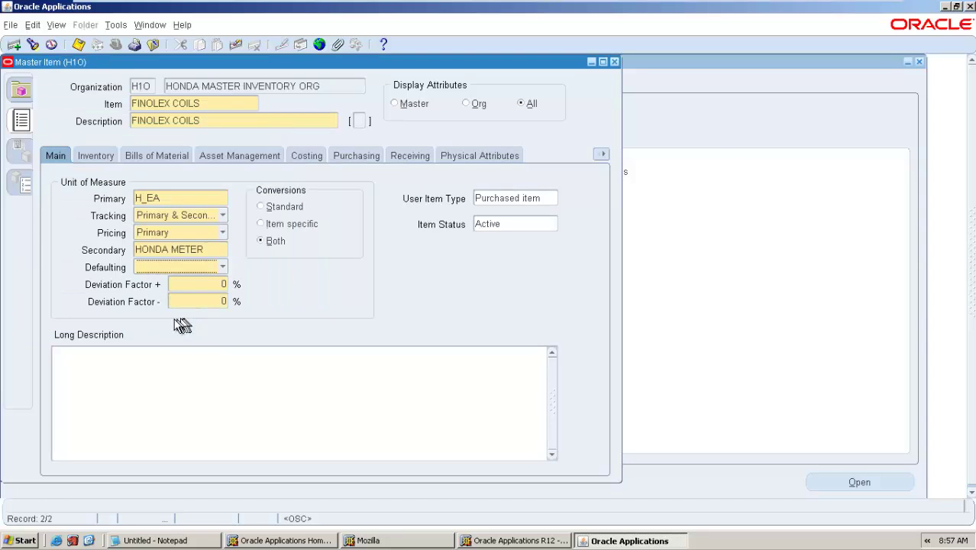
{"action": "left_click", "coordinate": [220, 267]}
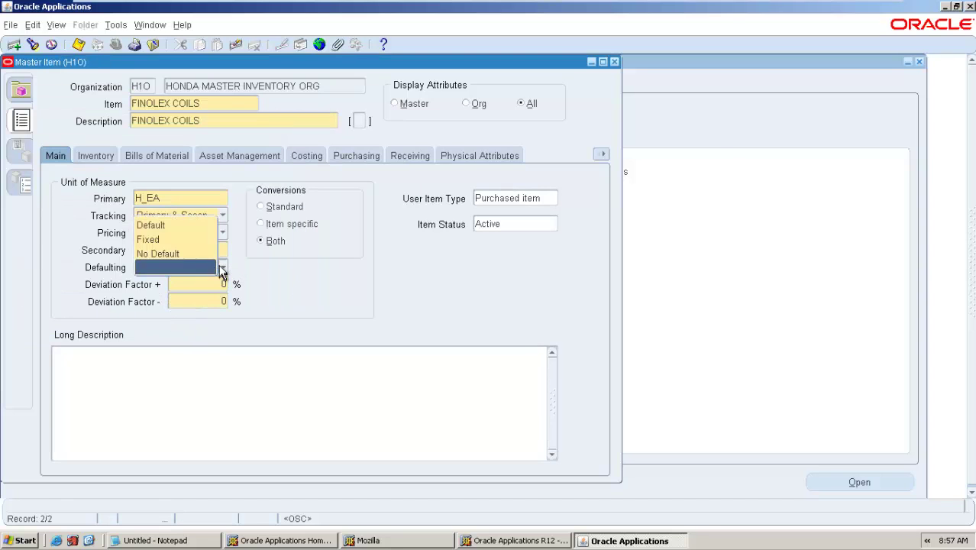
{"action": "left_click", "coordinate": [191, 226]}
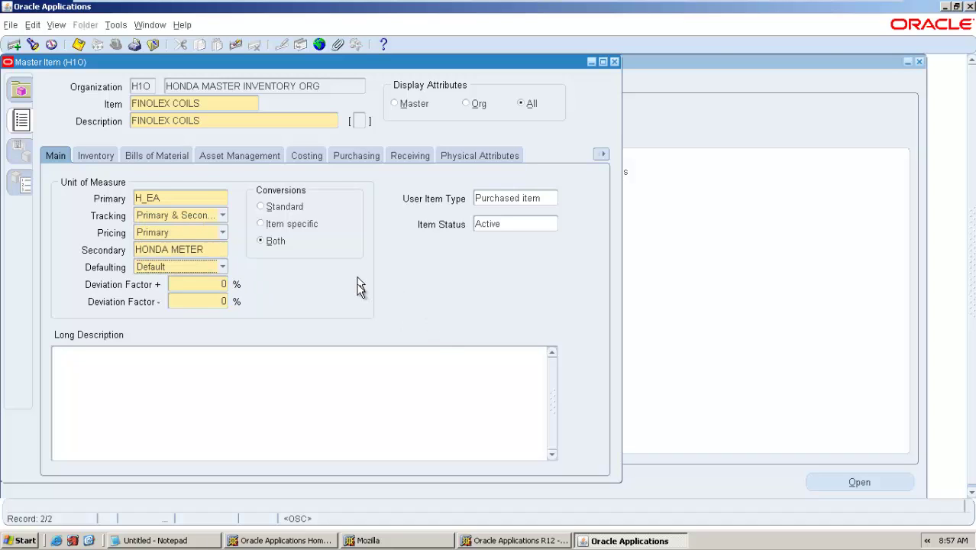
- Save the FINOLEX COILS item and assign it to all organizations in its organization assignment
{"action": "left_click", "coordinate": [78, 44]}
{"action": "left_click", "coordinate": [21, 150]}
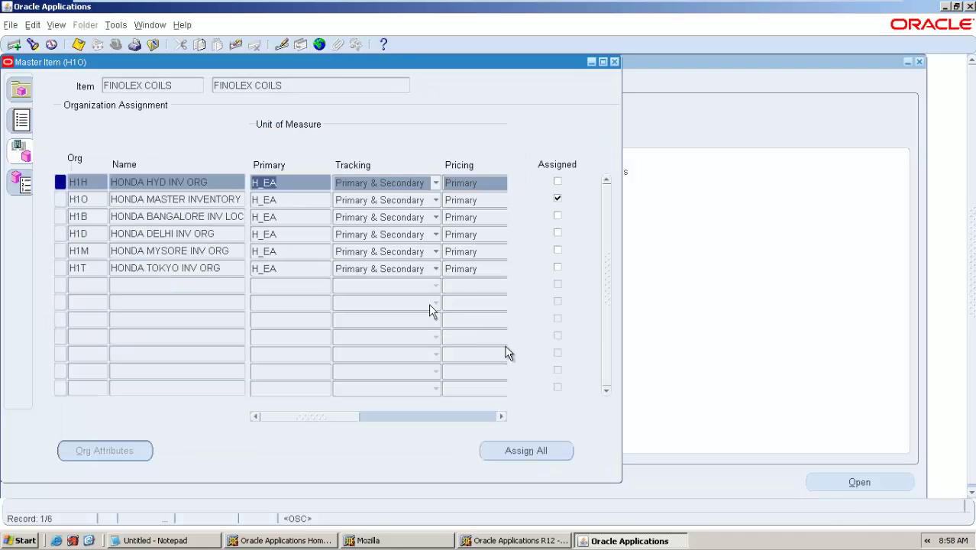
{"action": "left_click", "coordinate": [539, 450]}
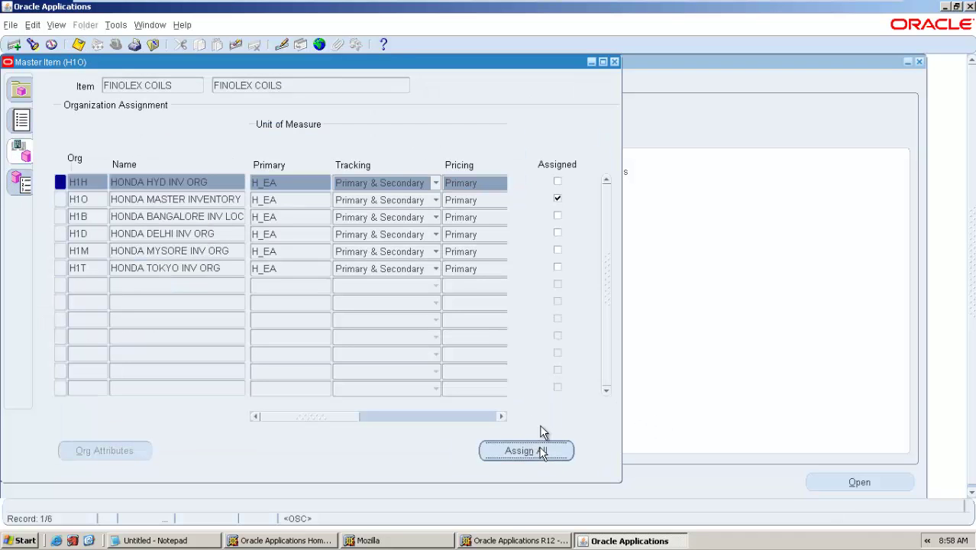
- Save the organization assignments and return to the FINOLEX COILS master item attributes
{"action": "left_click", "coordinate": [77, 45]}
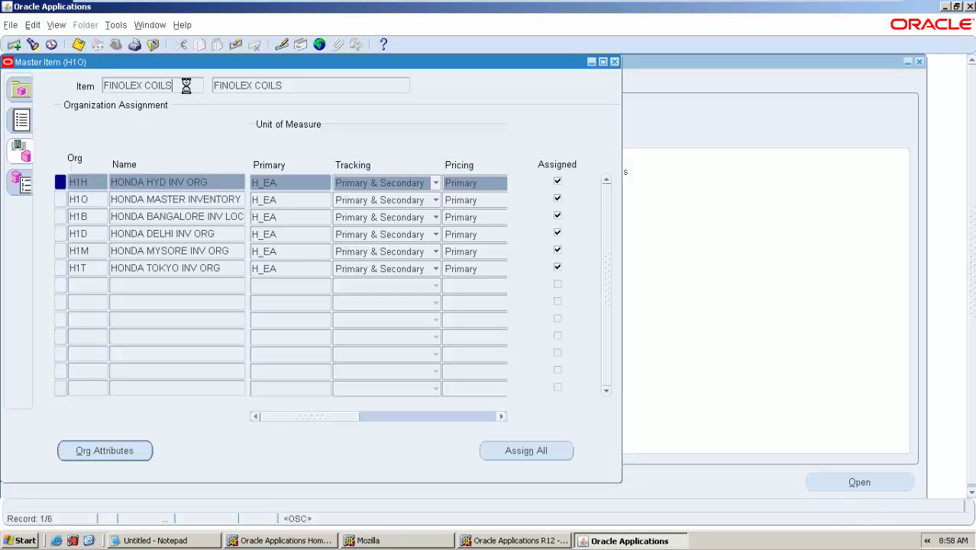
{"action": "left_click", "coordinate": [20, 120]}
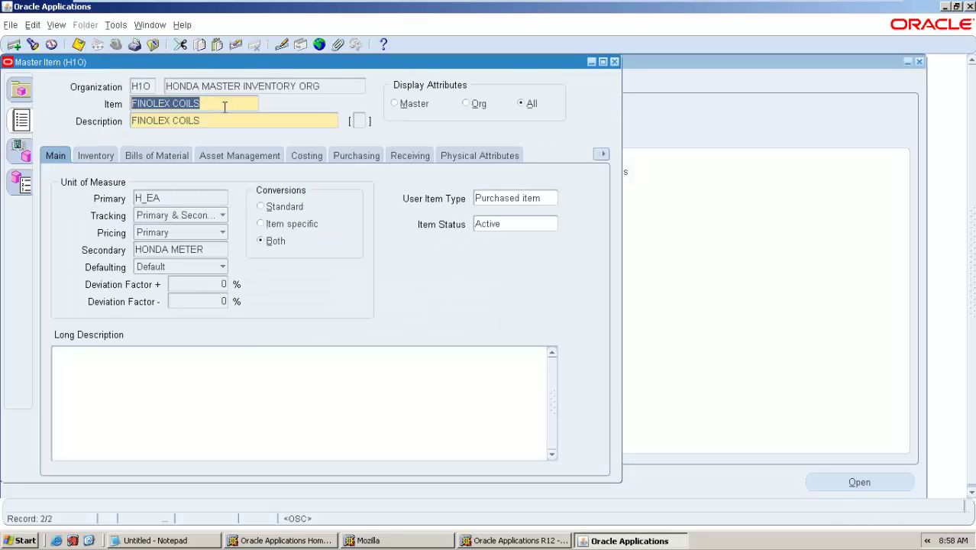
{"action": "left_click", "coordinate": [150, 25]}
{"action": "left_click", "coordinate": [50, 98]}
- Go to the unit of measure classes and open the intra-class conversions of the HONDA_QTY class
{"action": "left_click", "coordinate": [152, 26]}
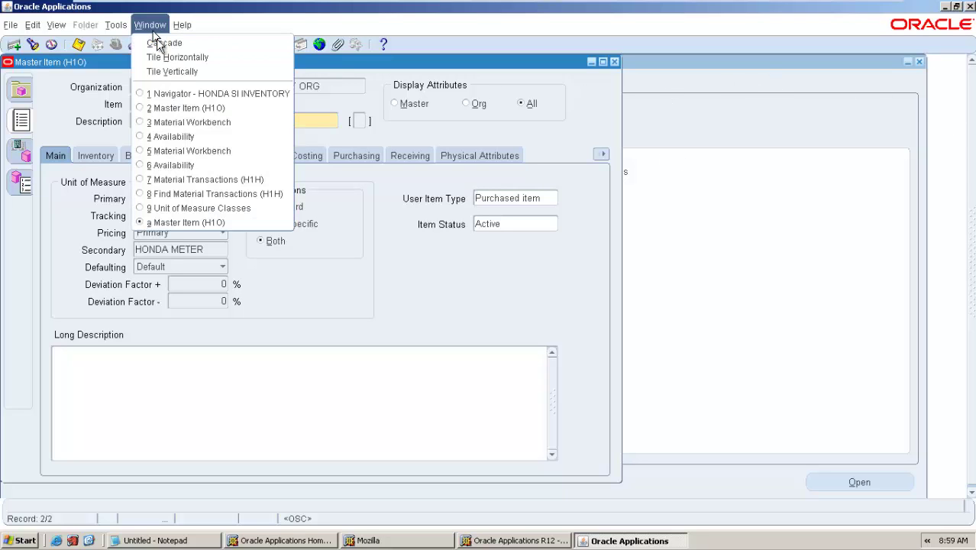
{"action": "left_click", "coordinate": [220, 208]}
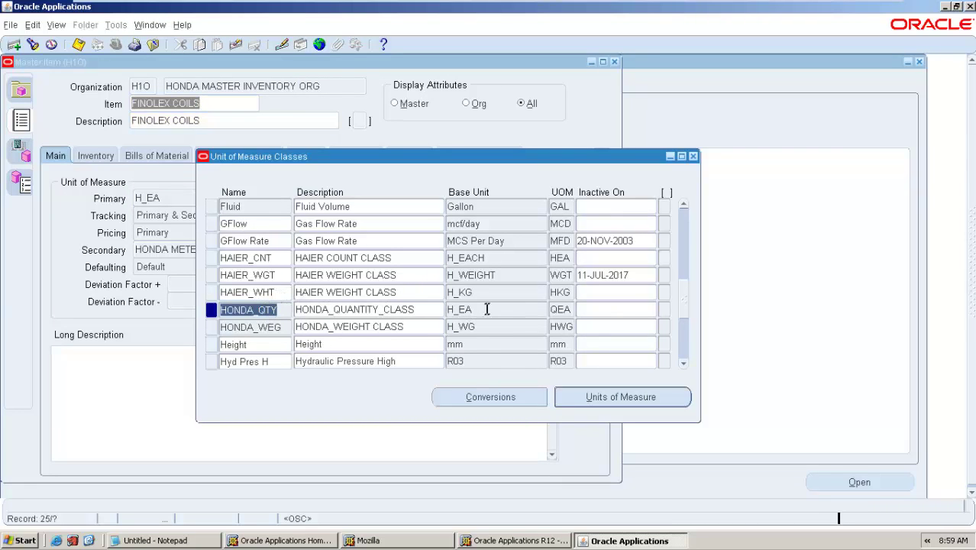
{"action": "left_click", "coordinate": [495, 397]}
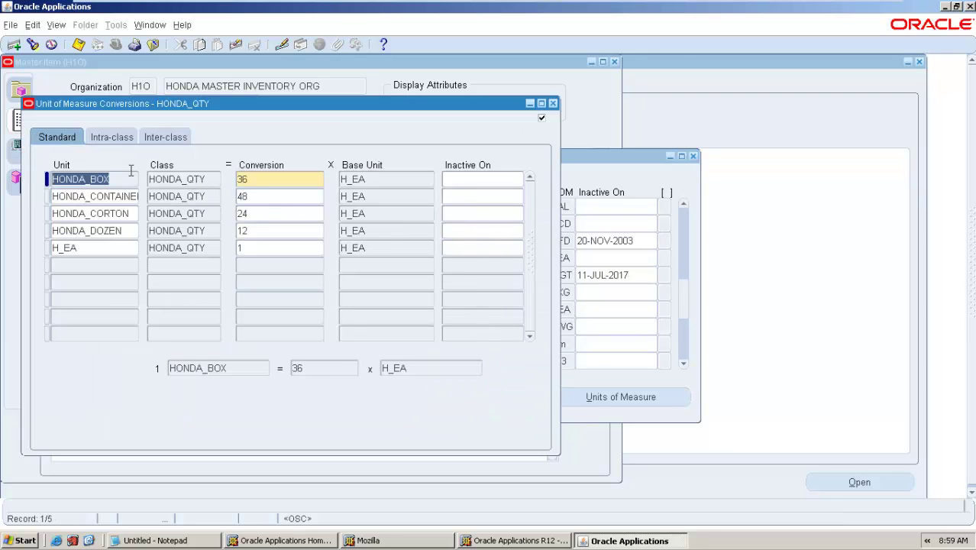
{"action": "left_click", "coordinate": [113, 138]}
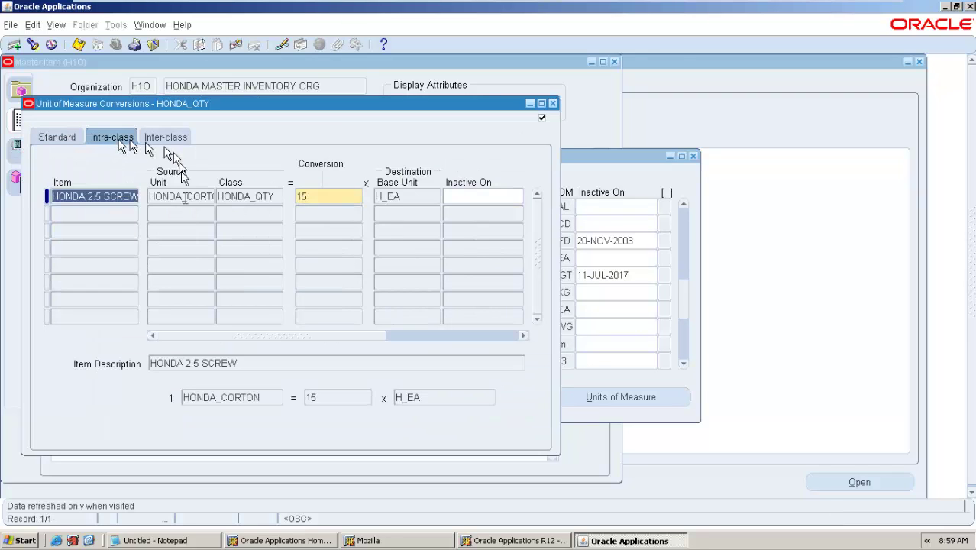
- Add and save an intra-class conversion for FINOLEX COILS making 1 HONDA_BOX equal to 10 H_EA, then close the conversions
{"action": "left_click", "coordinate": [109, 214]}
{"action": "type", "text": "FINOLEX COILS"}
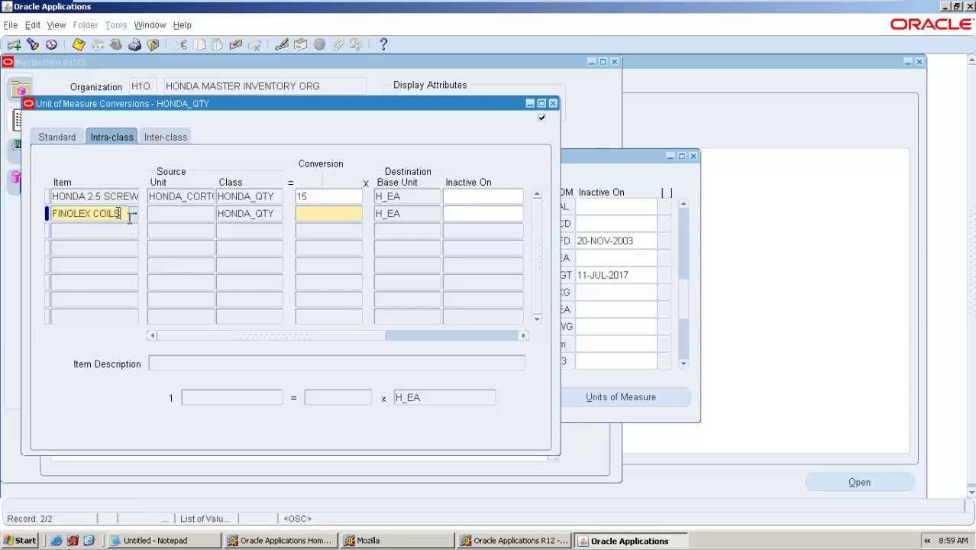
{"action": "key", "text": "Tab"}
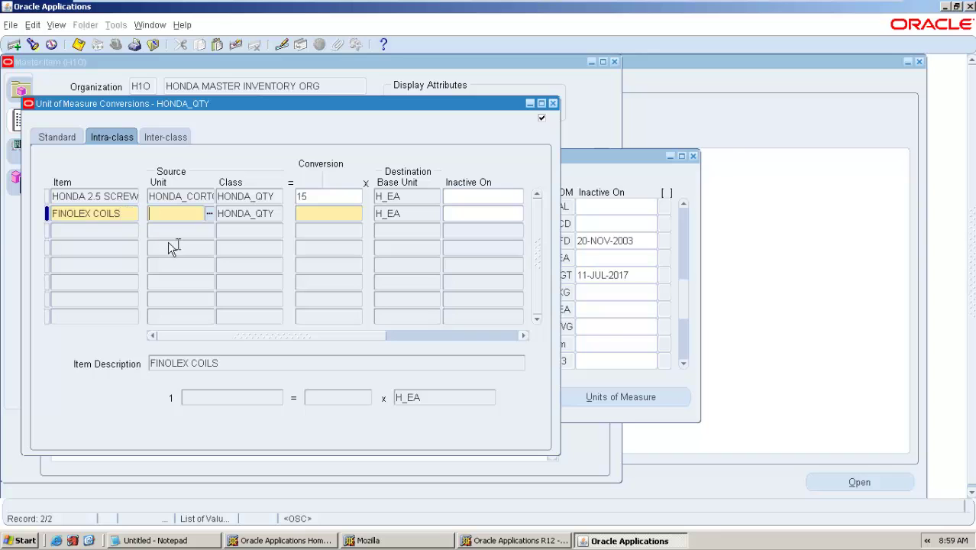
{"action": "left_click", "coordinate": [209, 215]}
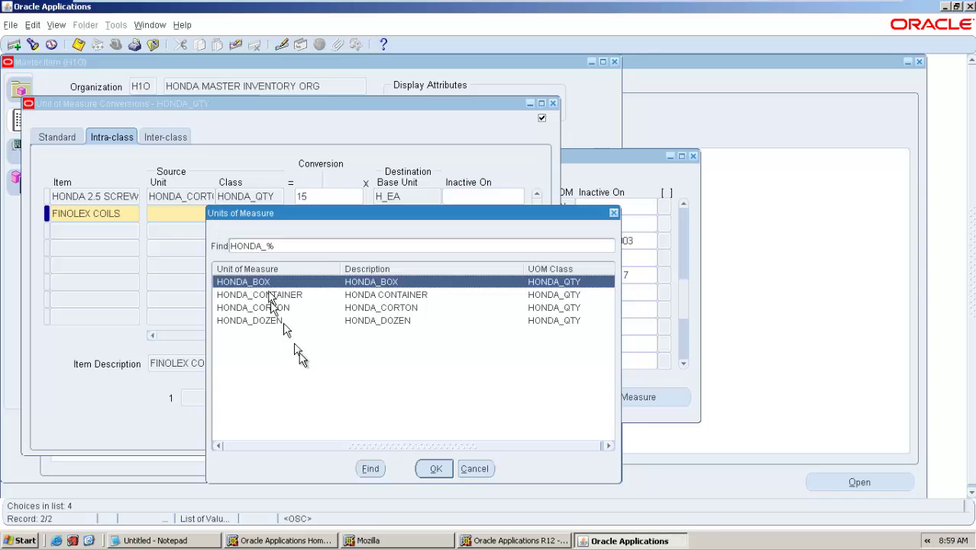
{"action": "left_click", "coordinate": [427, 471]}
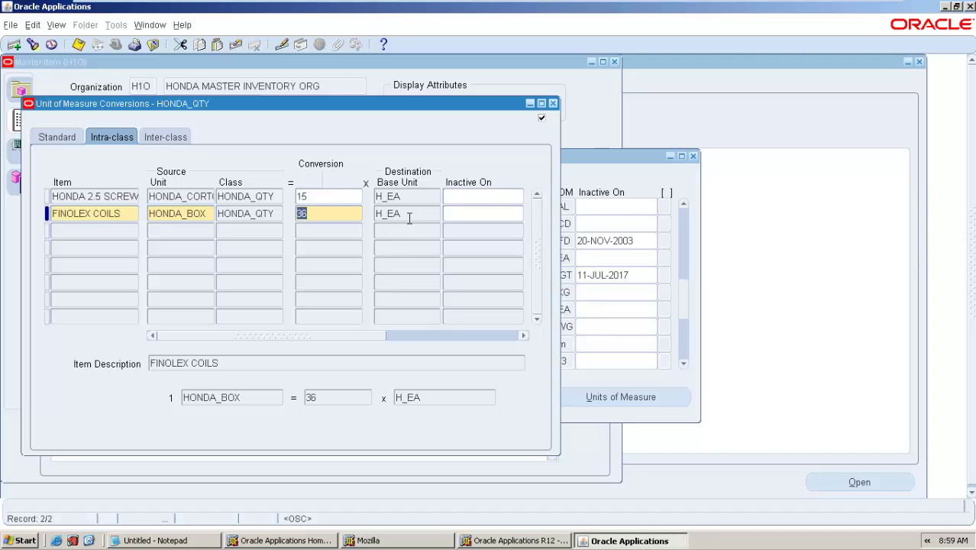
{"action": "type", "text": "10"}
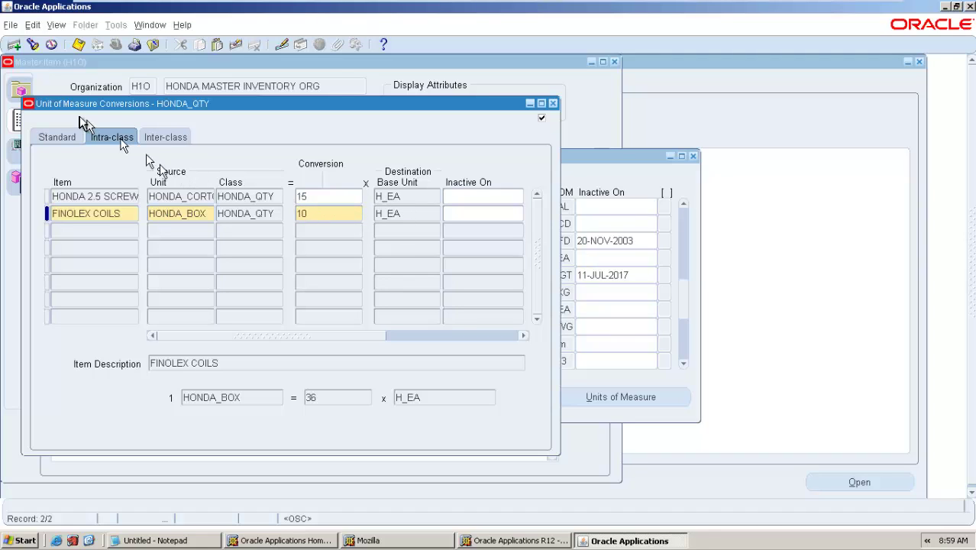
{"action": "left_click", "coordinate": [78, 44]}
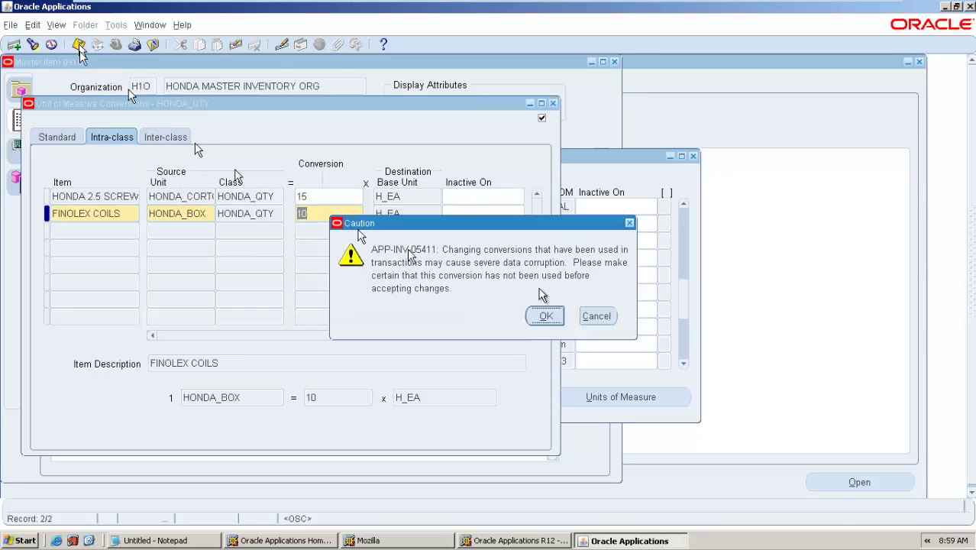
{"action": "left_click", "coordinate": [536, 318]}
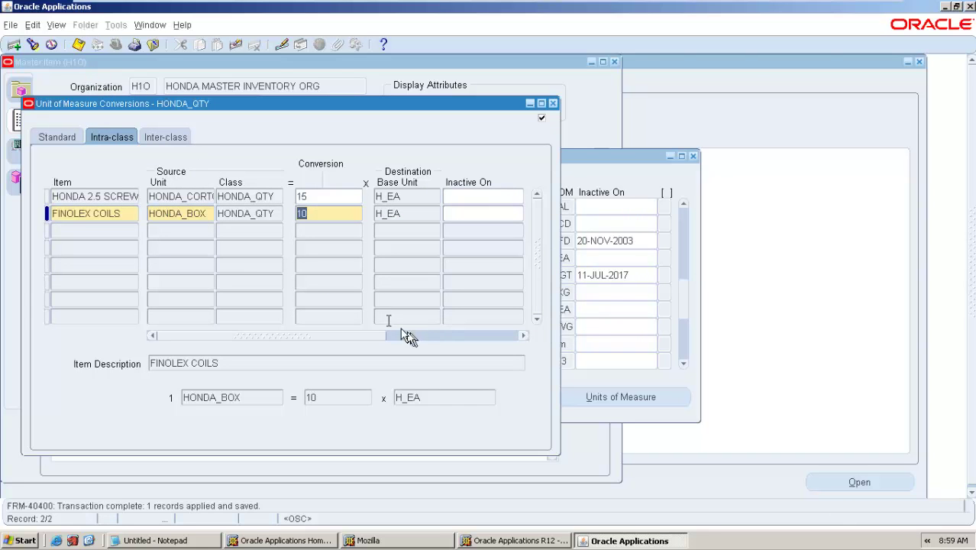
{"action": "left_click", "coordinate": [553, 103]}
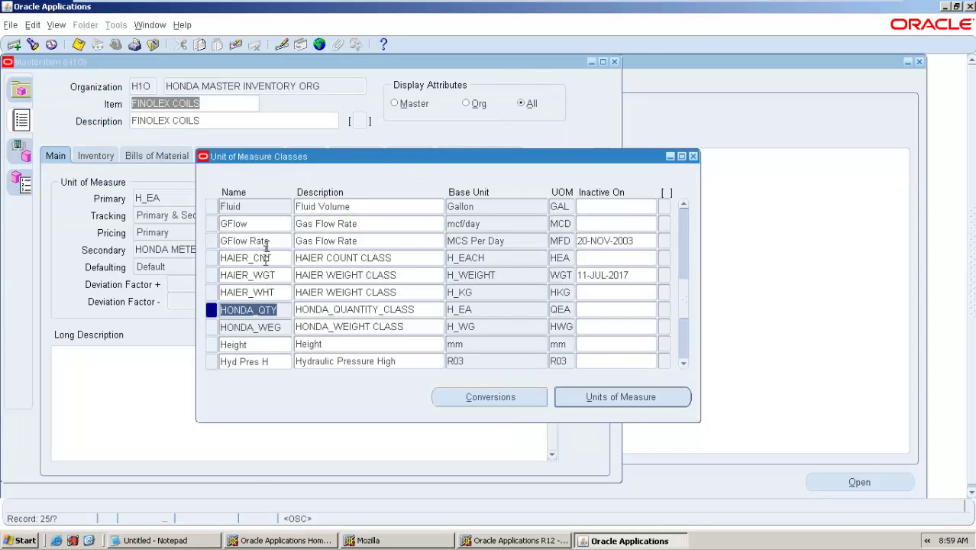
- Open the inter-class conversions of the HONDA_LENG class and enter FINOLEX COILS as the item
{"action": "left_click", "coordinate": [687, 215]}
{"action": "left_click", "coordinate": [687, 220]}
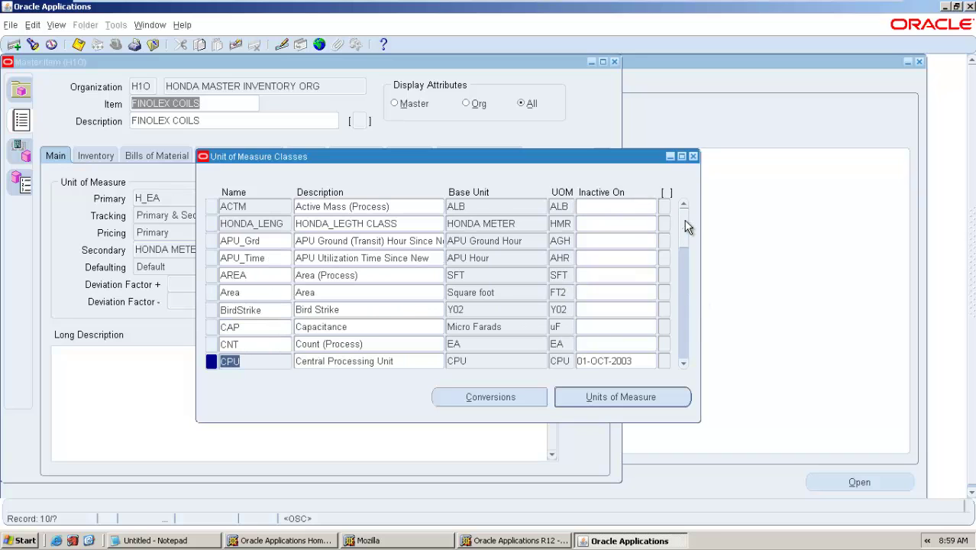
{"action": "left_click", "coordinate": [267, 223]}
{"action": "left_click", "coordinate": [513, 404]}
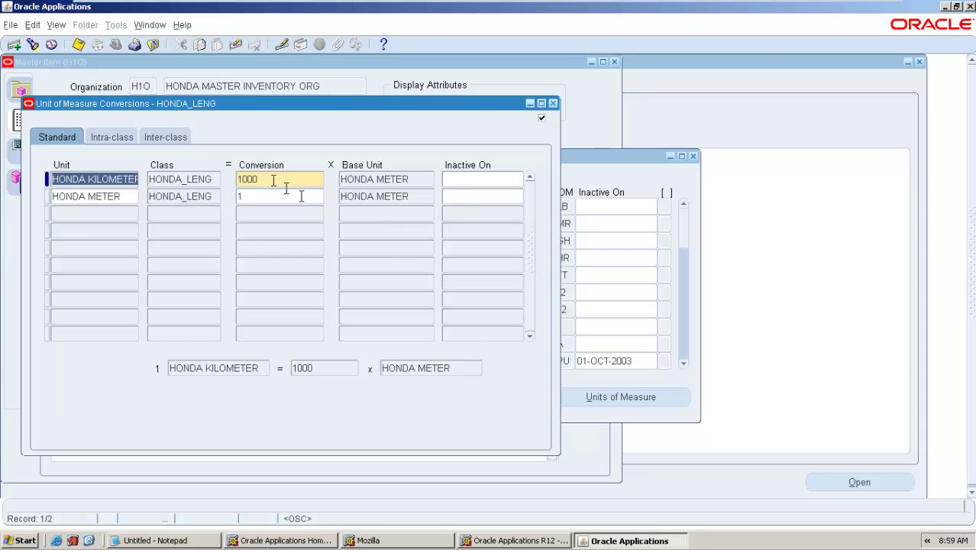
{"action": "left_click", "coordinate": [170, 142]}
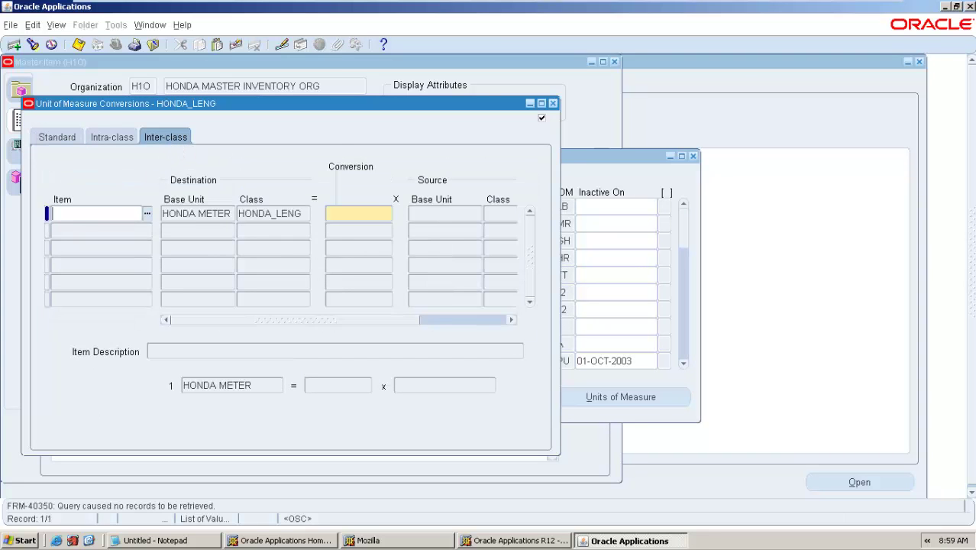
{"action": "type", "text": "FINOLEX COILS"}
{"action": "key", "text": "Tab"}
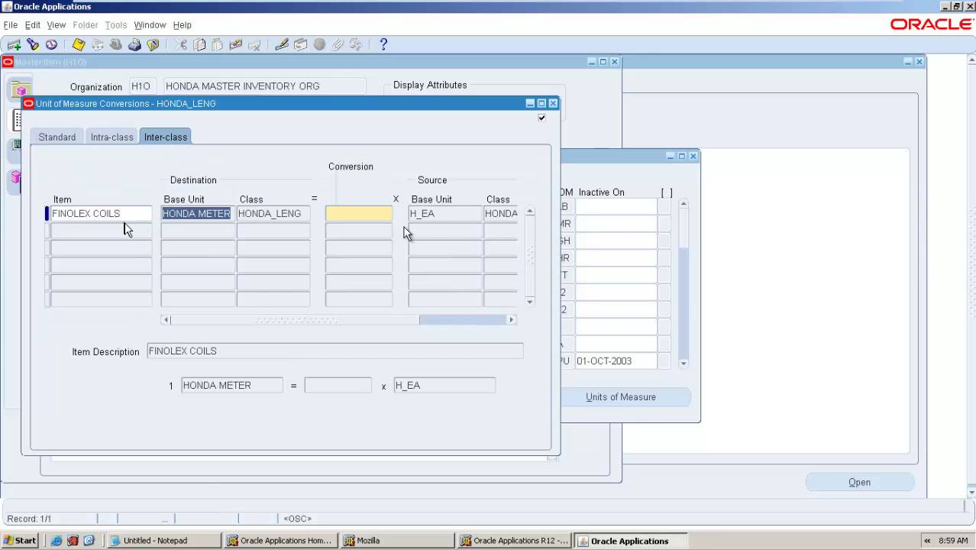
{"action": "left_click", "coordinate": [355, 215]}
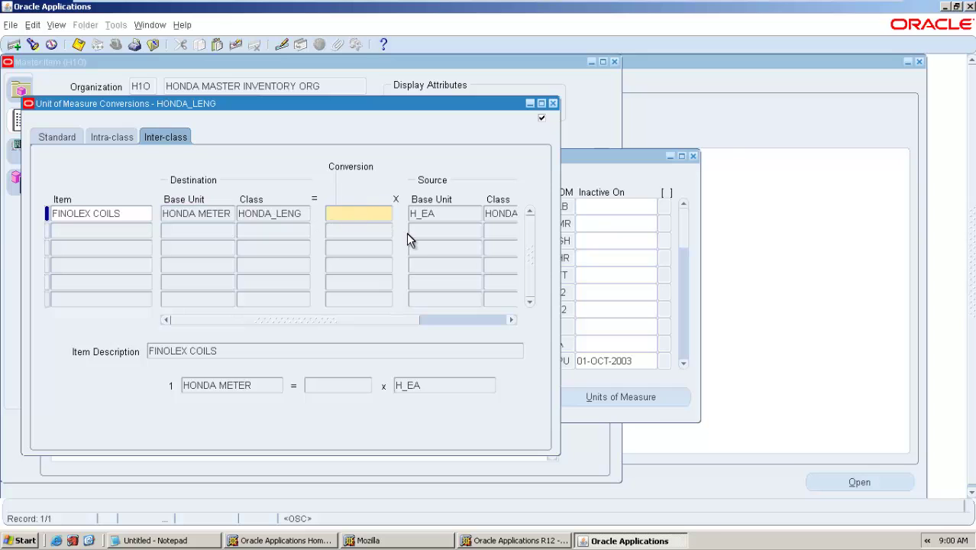
- Switch to the Windows Calculator, divide 1 by 8 for the conversion factor, and close it
{"action": "key", "text": "super+r"}
{"action": "type", "text": "CAC"}
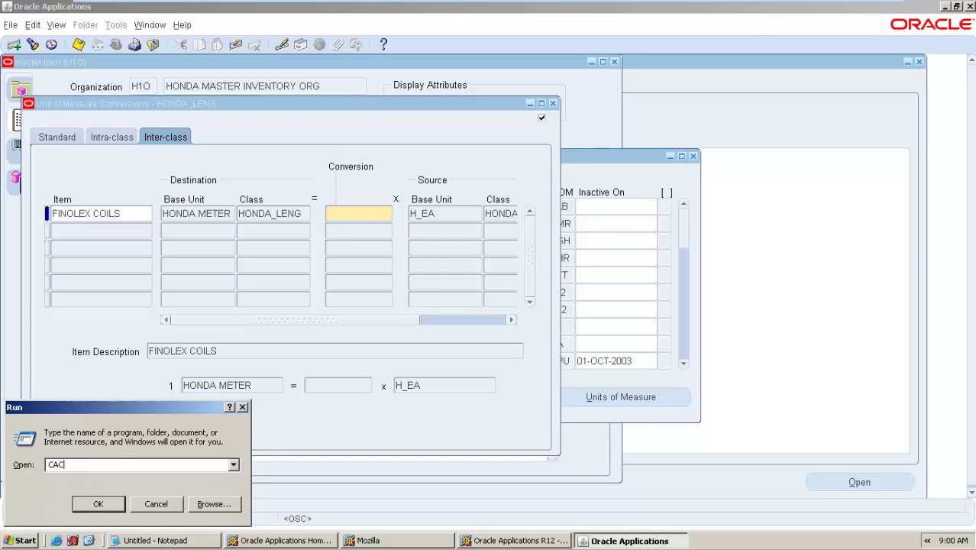
{"action": "key", "text": "BackSpace"}
{"action": "type", "text": "LC"}
{"action": "key", "text": "Return"}
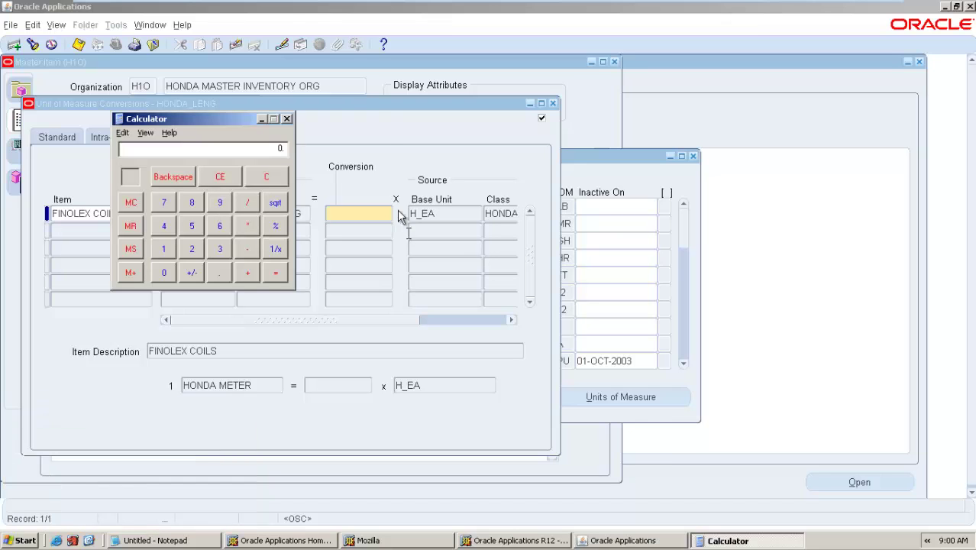
{"action": "left_click_drag", "start_coordinate": [212, 122], "coordinate": [649, 181]}
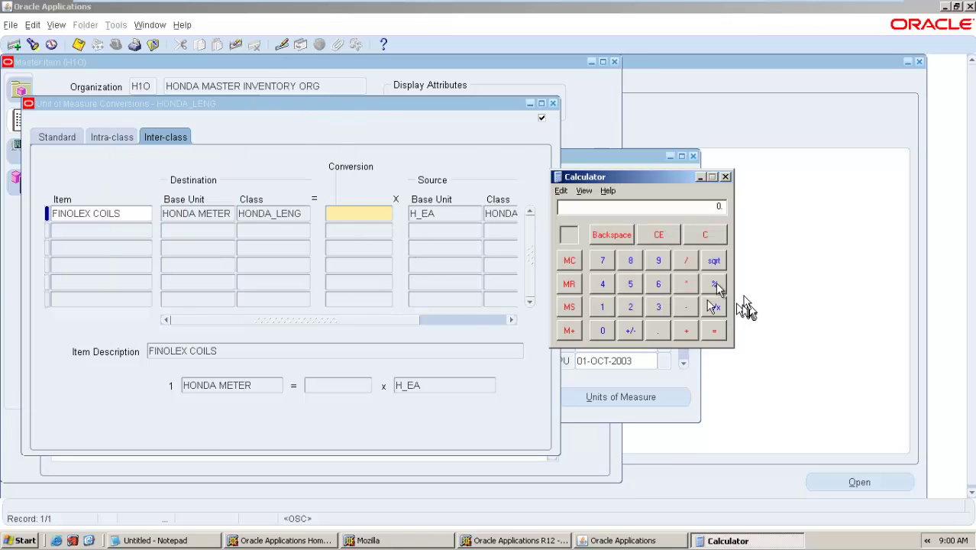
{"action": "left_click", "coordinate": [600, 309]}
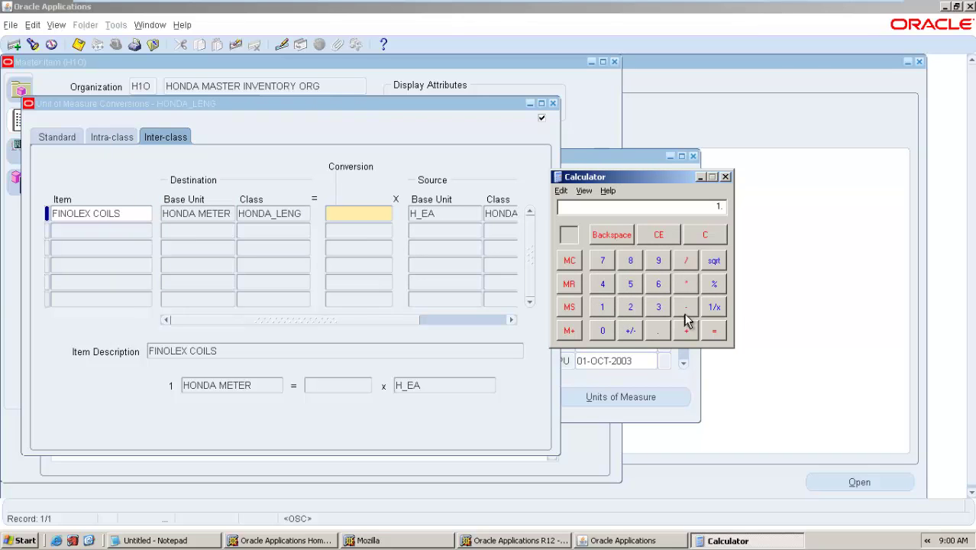
{"action": "left_click", "coordinate": [687, 285]}
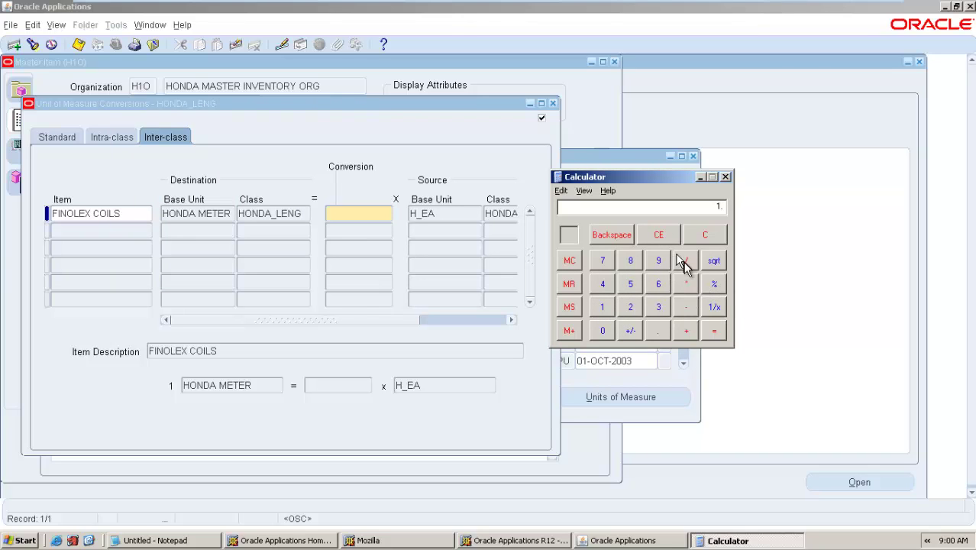
{"action": "left_click", "coordinate": [631, 261]}
{"action": "left_click", "coordinate": [714, 330]}
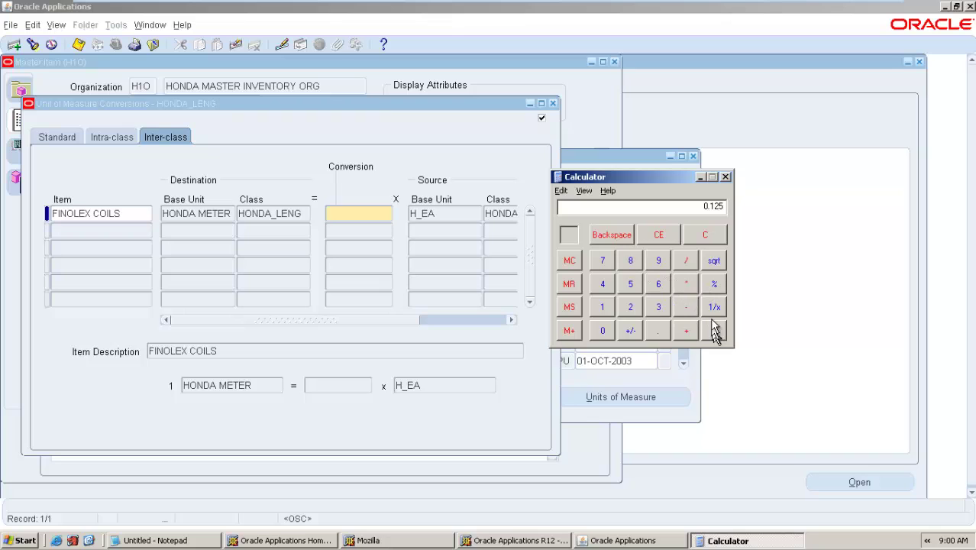
{"action": "left_click", "coordinate": [725, 176]}
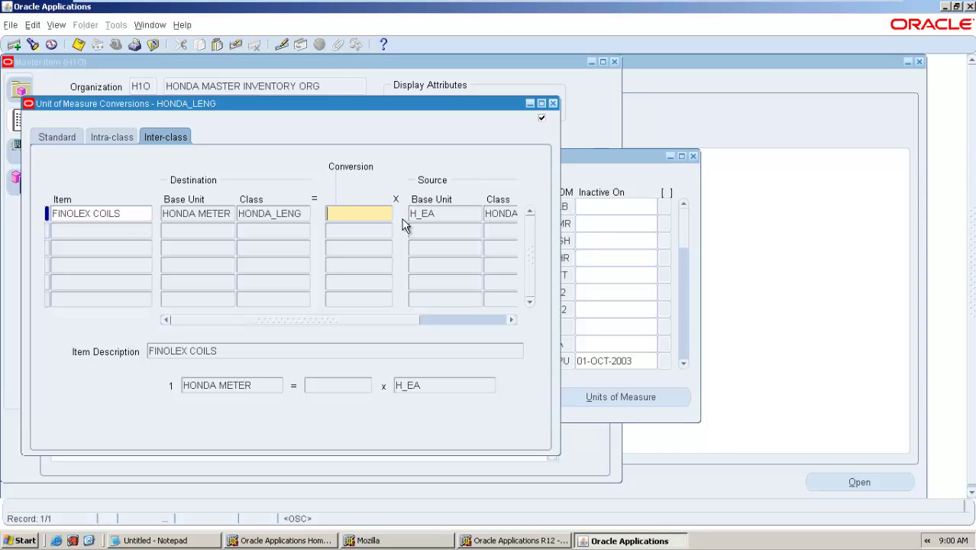
- Set the FINOLEX COILS inter-class conversion of 1 HONDA METER to .125 H_EA and save it
{"action": "type", "text": ".125"}
{"action": "key", "text": "Tab"}
{"action": "left_click_drag", "start_coordinate": [387, 322], "coordinate": [300, 327]}
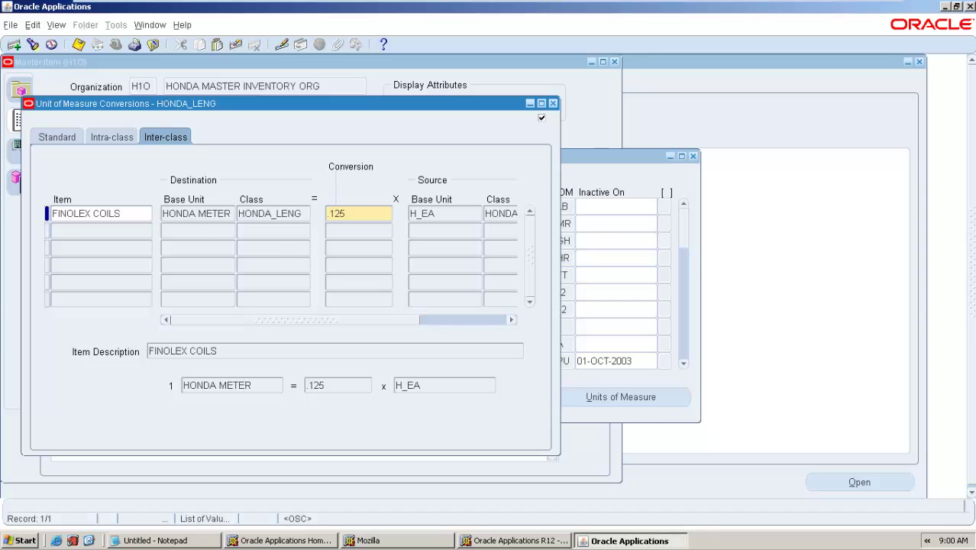
{"action": "left_click", "coordinate": [78, 45]}
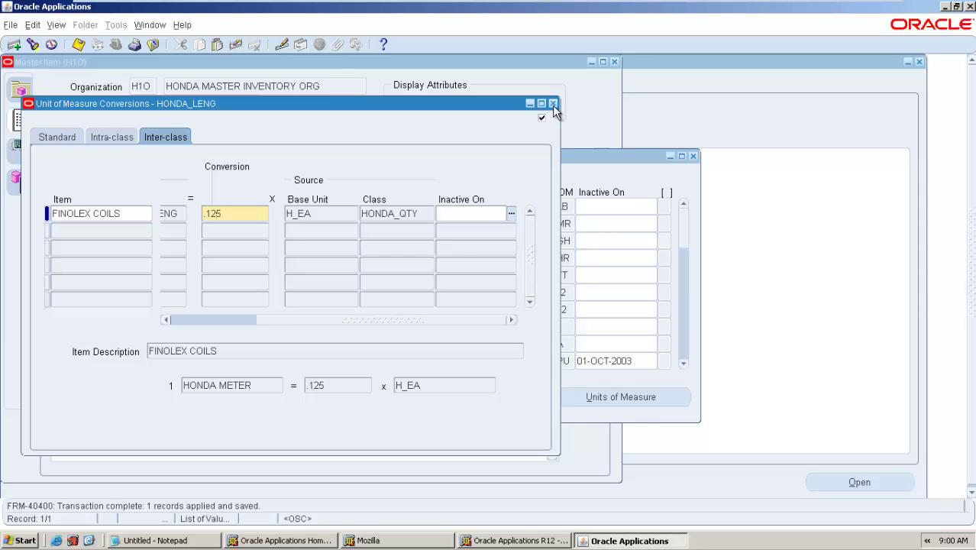
- Copy the FINOLEX COILS item name and open a new miscellaneous transaction from the inventory transaction functions
{"action": "left_click", "coordinate": [121, 214]}
{"action": "key", "text": "ctrl+c"}
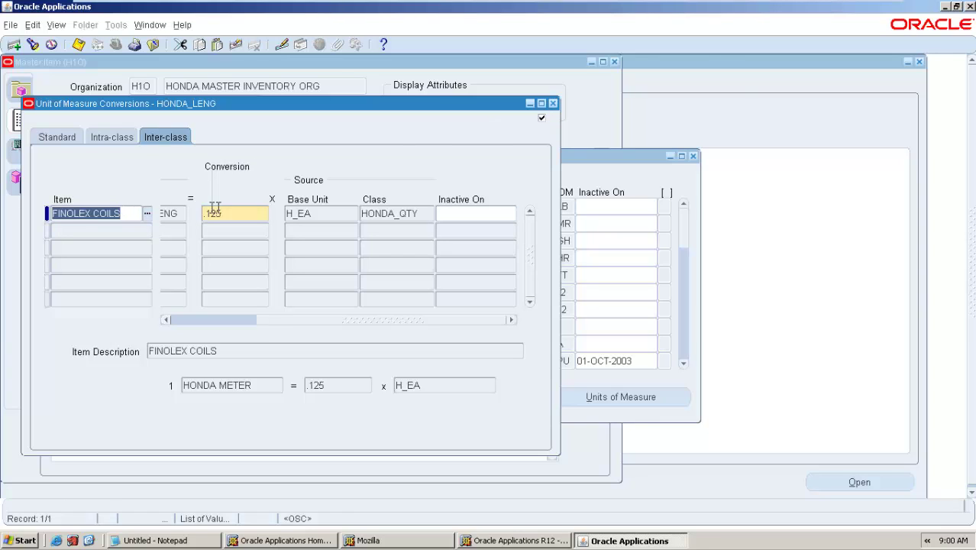
{"action": "left_click", "coordinate": [150, 26]}
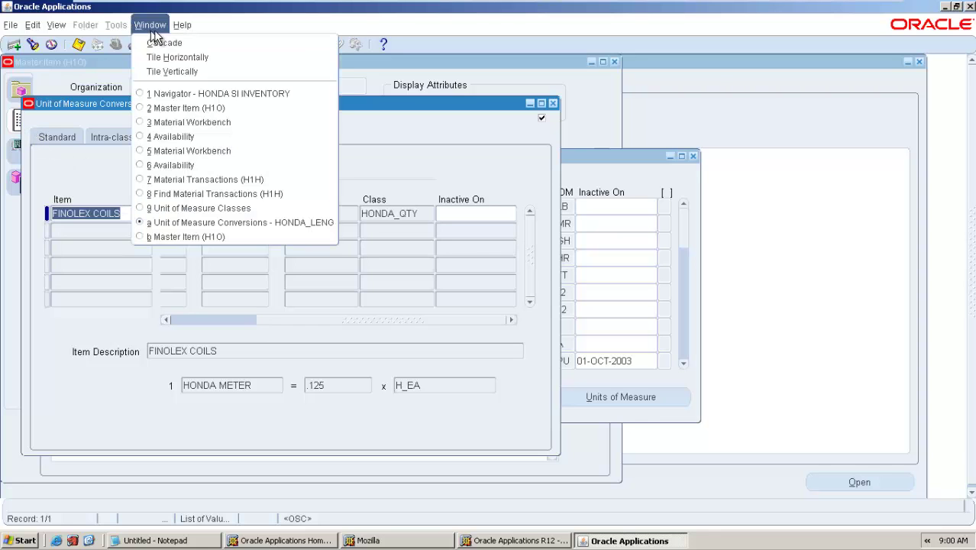
{"action": "left_click", "coordinate": [203, 95]}
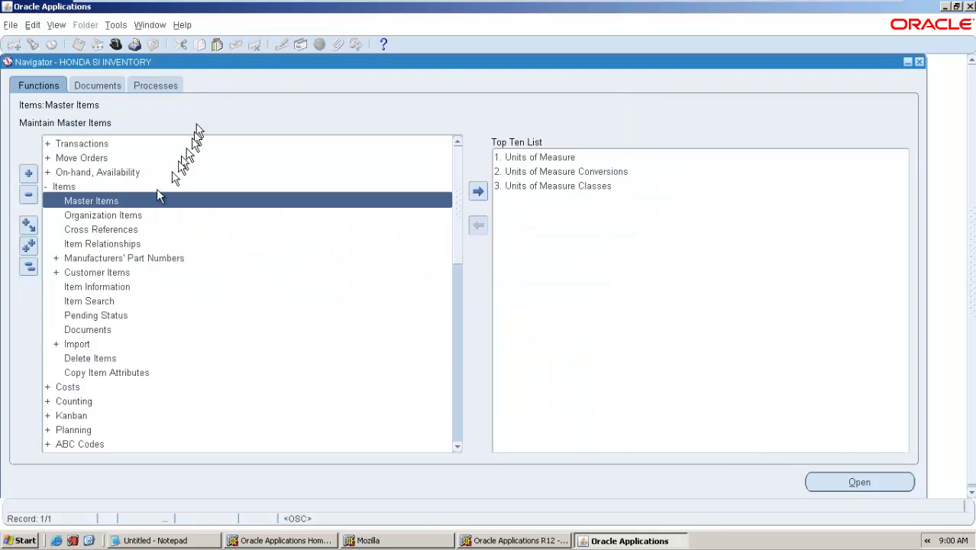
{"action": "left_click", "coordinate": [28, 267]}
{"action": "double_click", "coordinate": [99, 148]}
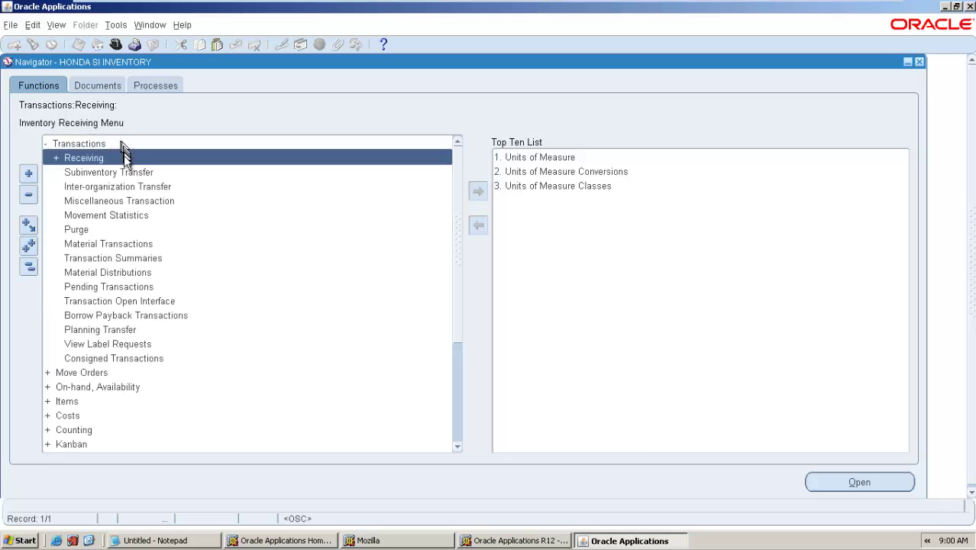
{"action": "double_click", "coordinate": [126, 201]}
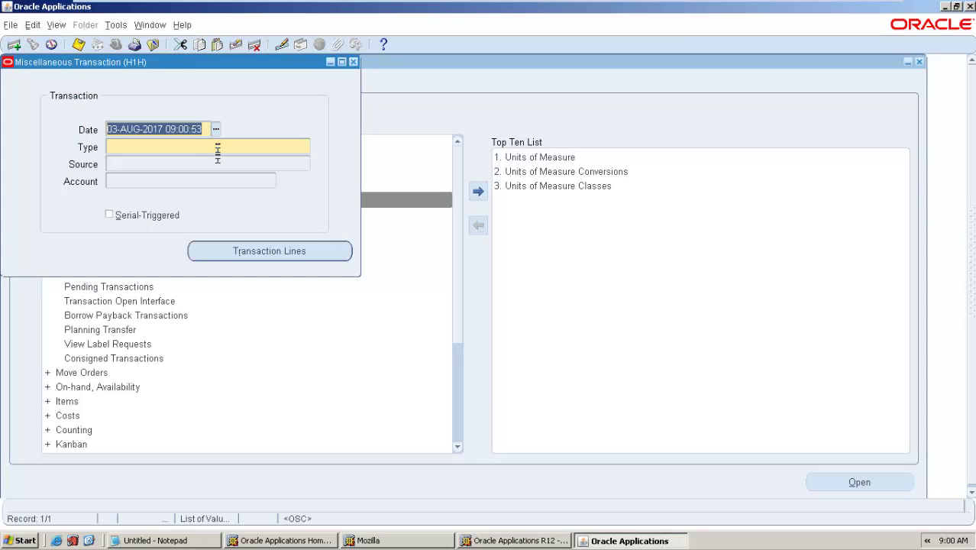
- Set the transaction type to Miscellaneous receipt
{"action": "left_click", "coordinate": [218, 147]}
{"action": "type", "text": "MI%R"}
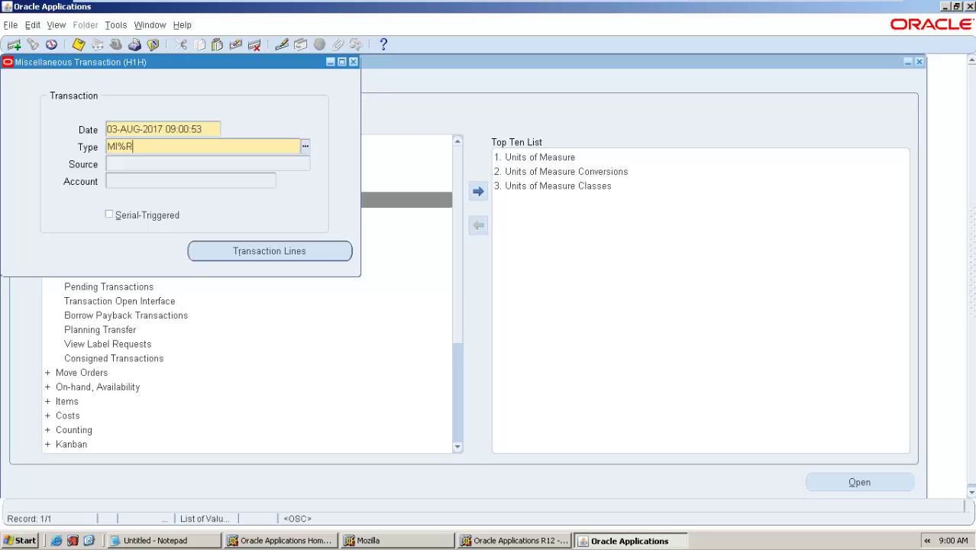
{"action": "type", "text": "ECEIPT"}
{"action": "key", "text": "Tab"}
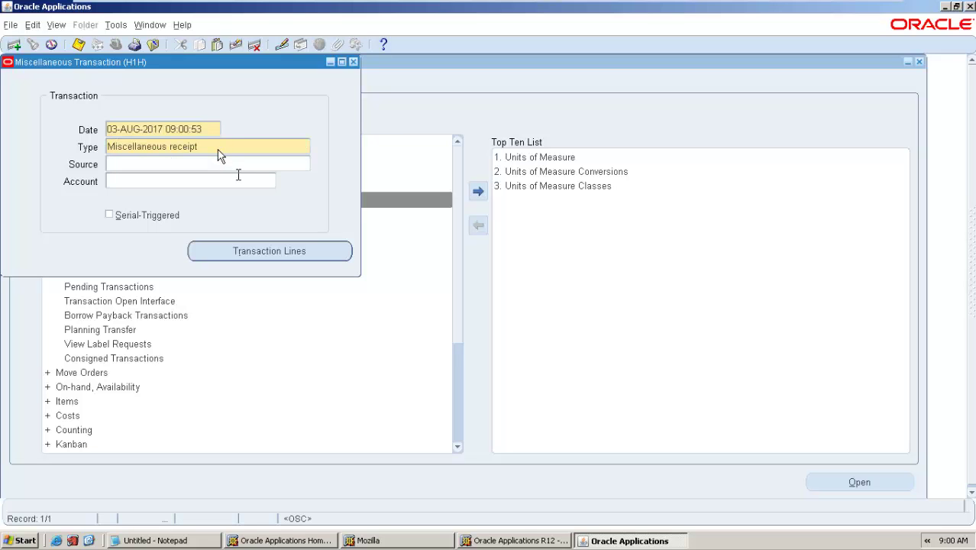
- Open the transaction lines and enter the FINOLEX COILS item with the STORES subinventory
{"action": "left_click", "coordinate": [280, 255]}
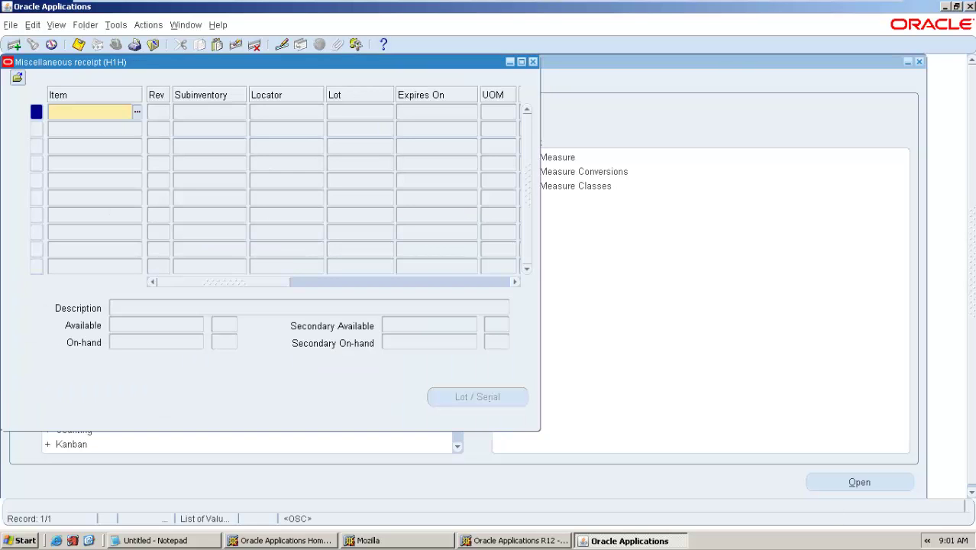
{"action": "key", "text": "ctrl+v"}
{"action": "key", "text": "Tab"}
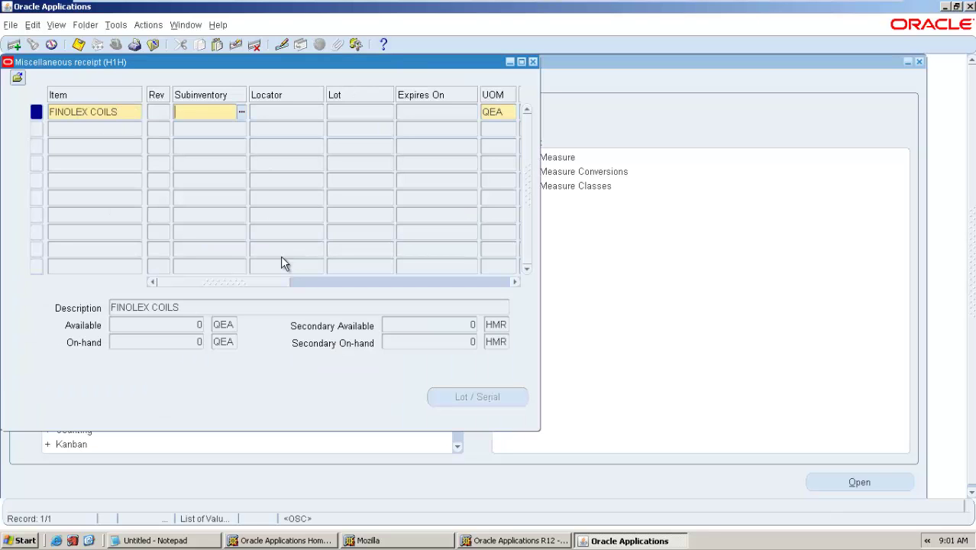
{"action": "type", "text": "S"}
{"action": "key", "text": "Tab"}
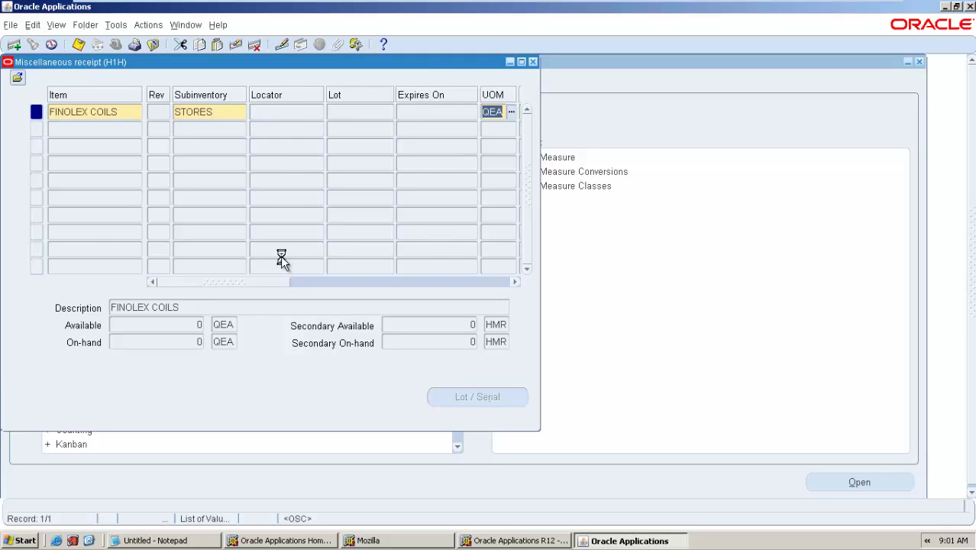
{"action": "key", "text": "Tab"}
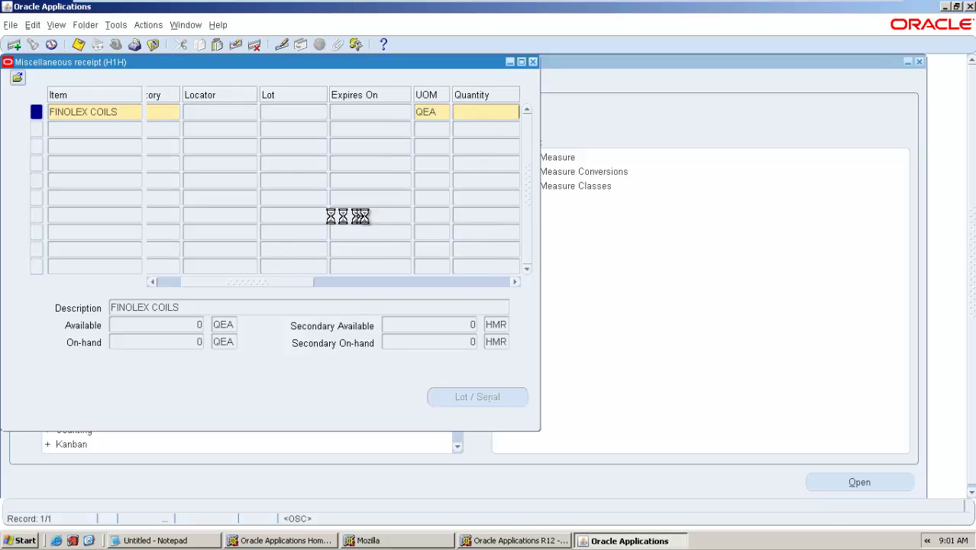
- Set the receipt line's unit of measure to QBX (HONDA_BOX) and its quantity to 10, letting the secondary quantity calculate
{"action": "key", "text": "shift+Tab"}
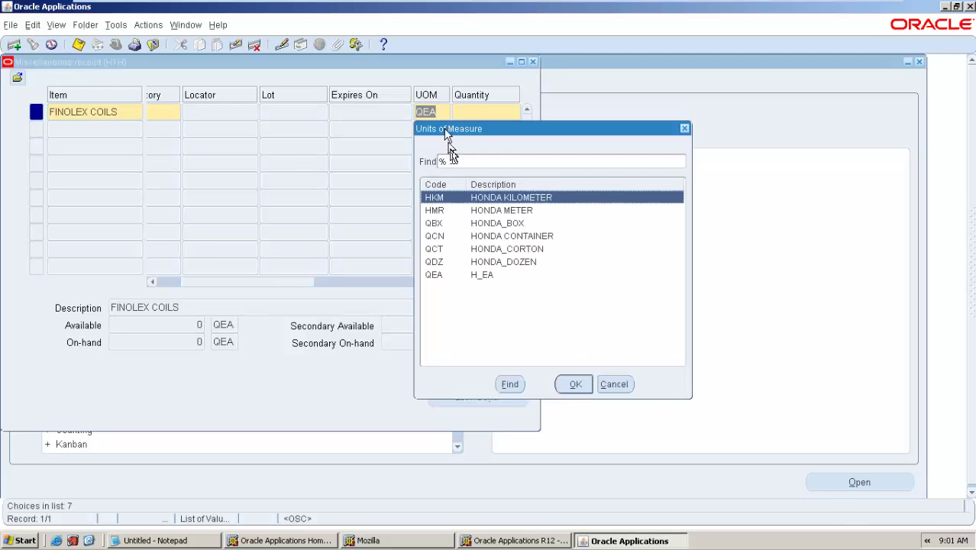
{"action": "double_click", "coordinate": [447, 223]}
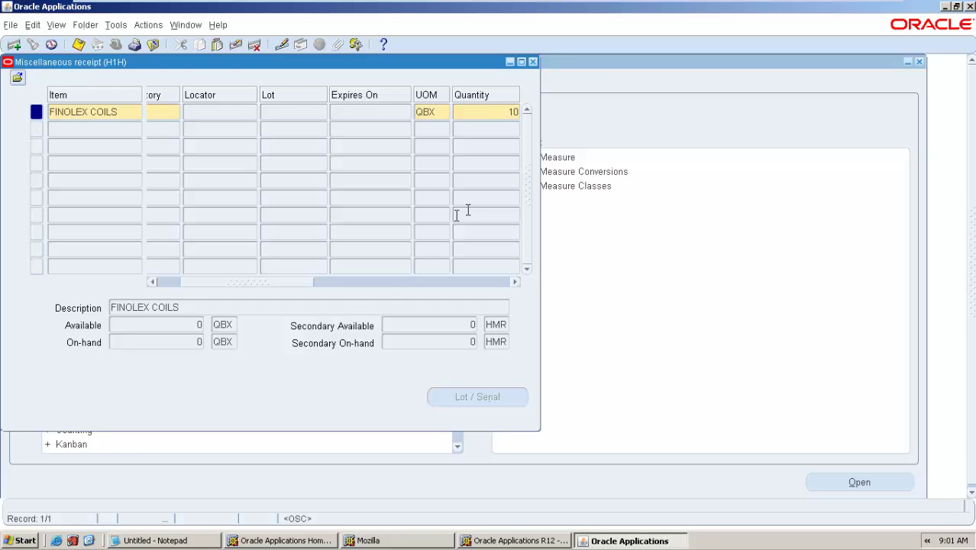
{"action": "left_click", "coordinate": [189, 25]}
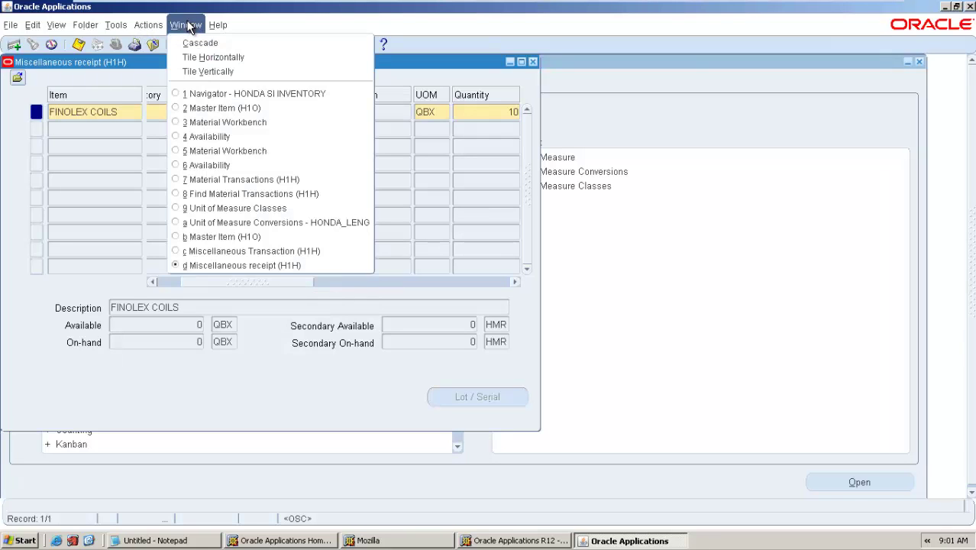
{"action": "left_click", "coordinate": [190, 26]}
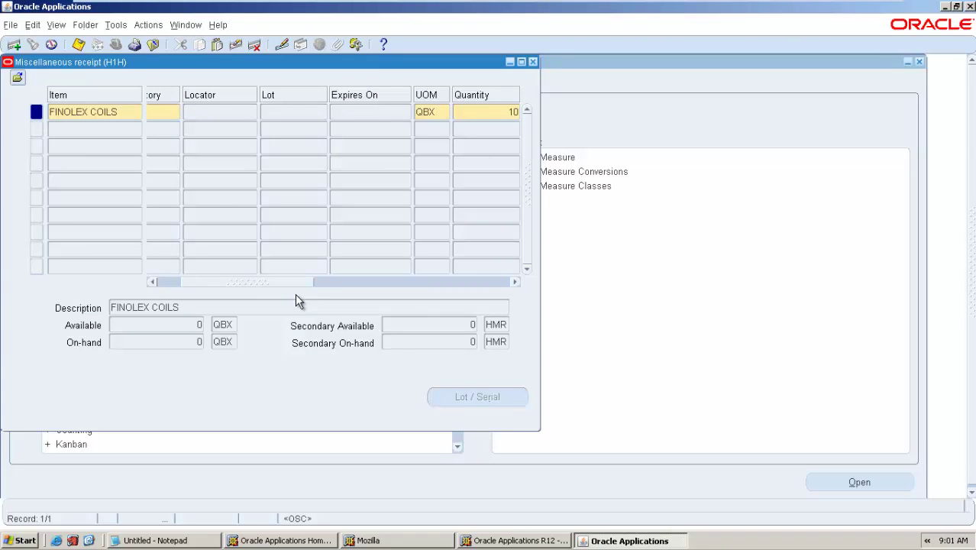
{"action": "left_click_drag", "start_coordinate": [296, 283], "coordinate": [351, 281]}
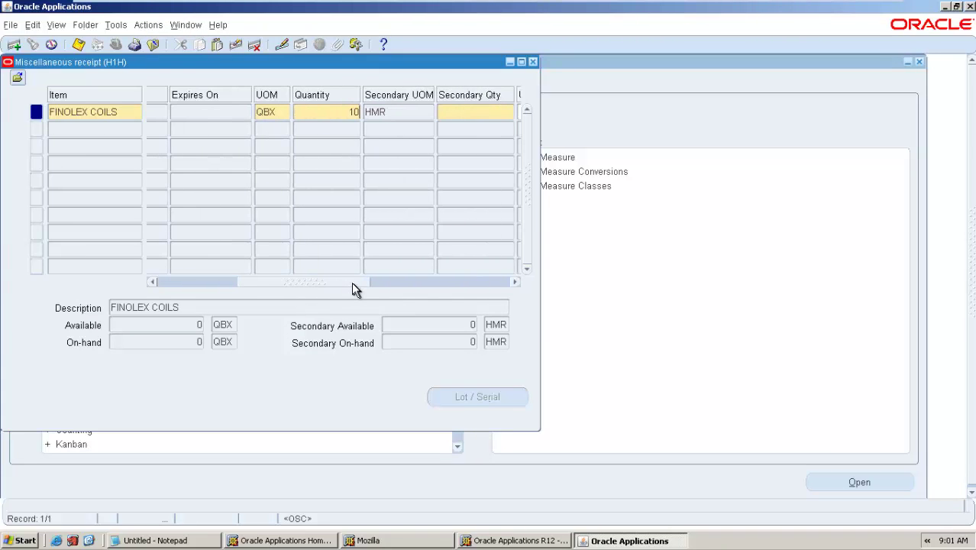
{"action": "key", "text": "Tab"}
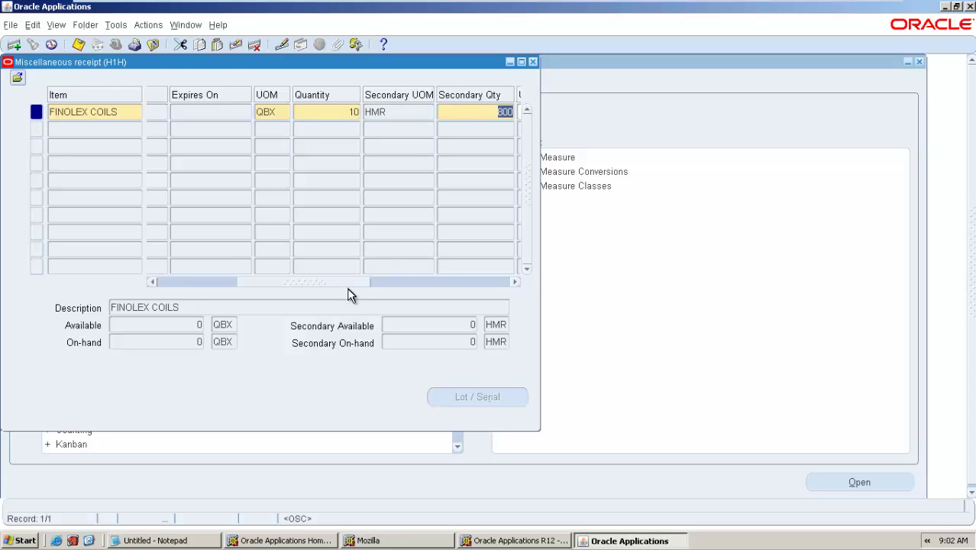
- Assign the Common Stock account combination to the receipt line, save the receipt and close both transaction windows
{"action": "left_click_drag", "start_coordinate": [351, 282], "coordinate": [414, 285]}
{"action": "left_click", "coordinate": [436, 111]}
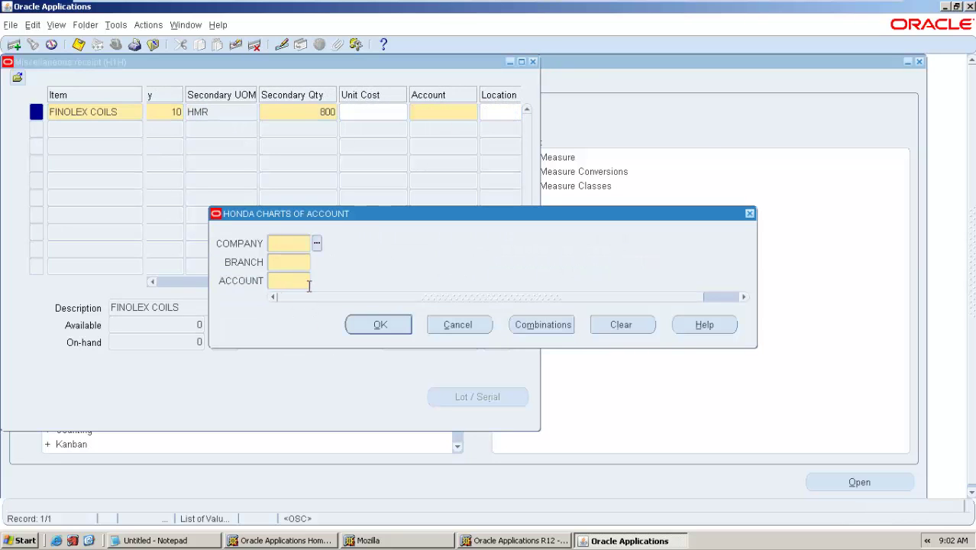
{"action": "left_click", "coordinate": [316, 280]}
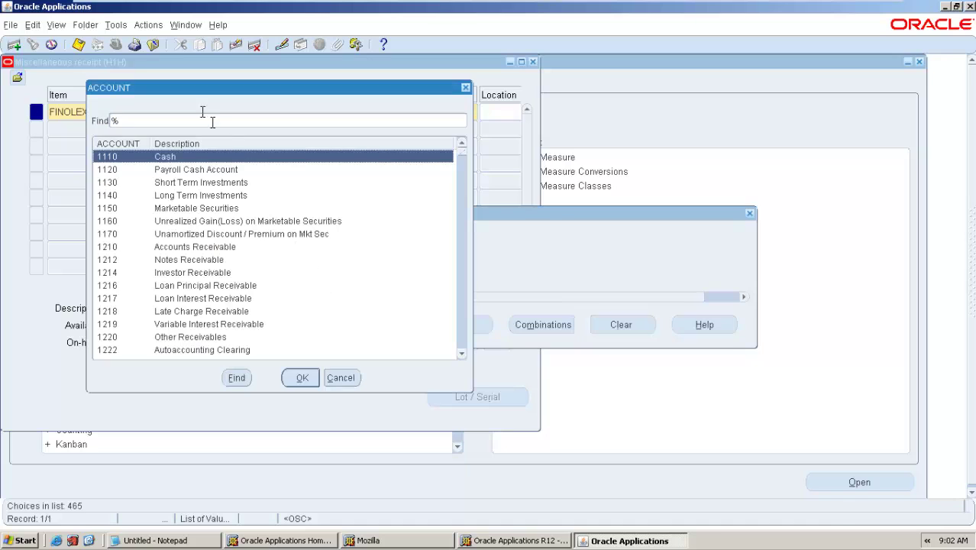
{"action": "type", "text": "COM"}
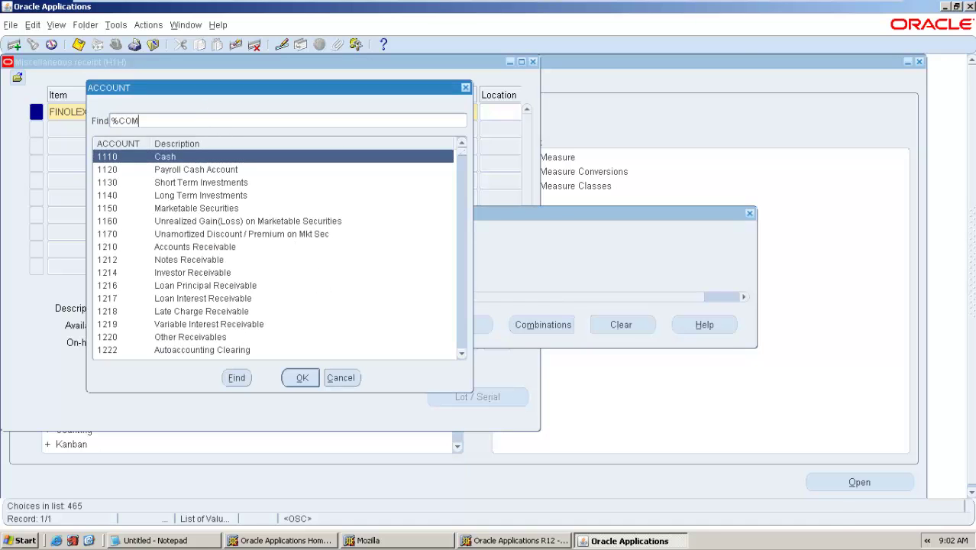
{"action": "type", "text": "M%STO%"}
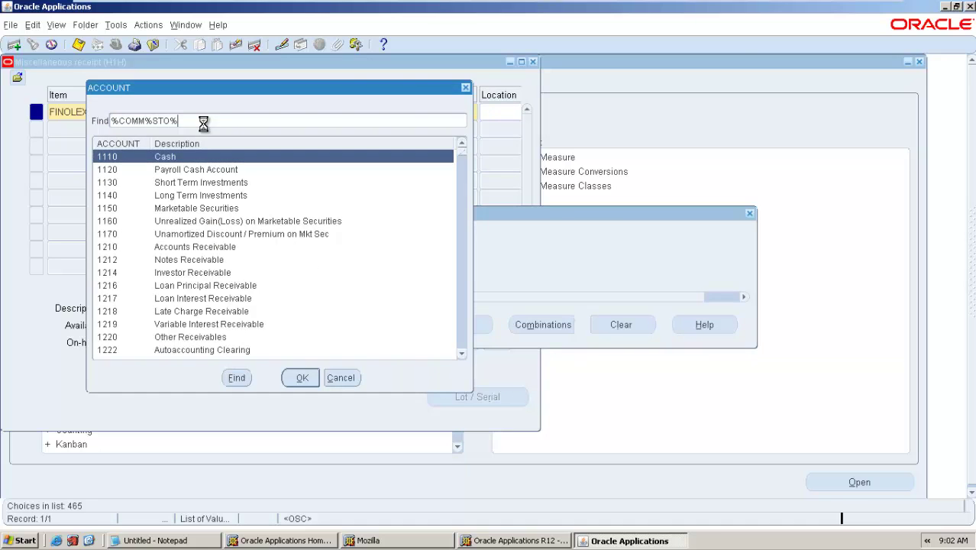
{"action": "left_click", "coordinate": [532, 328]}
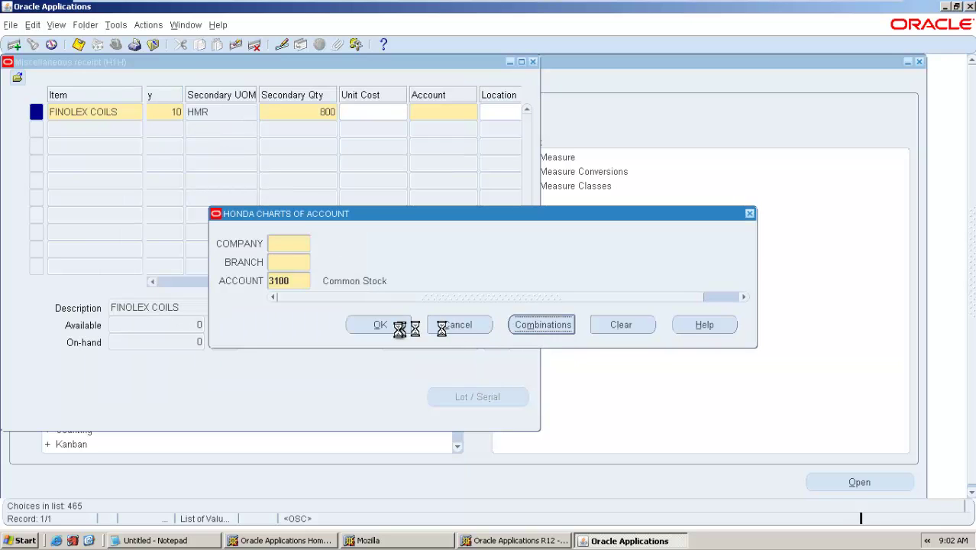
{"action": "left_click", "coordinate": [556, 261]}
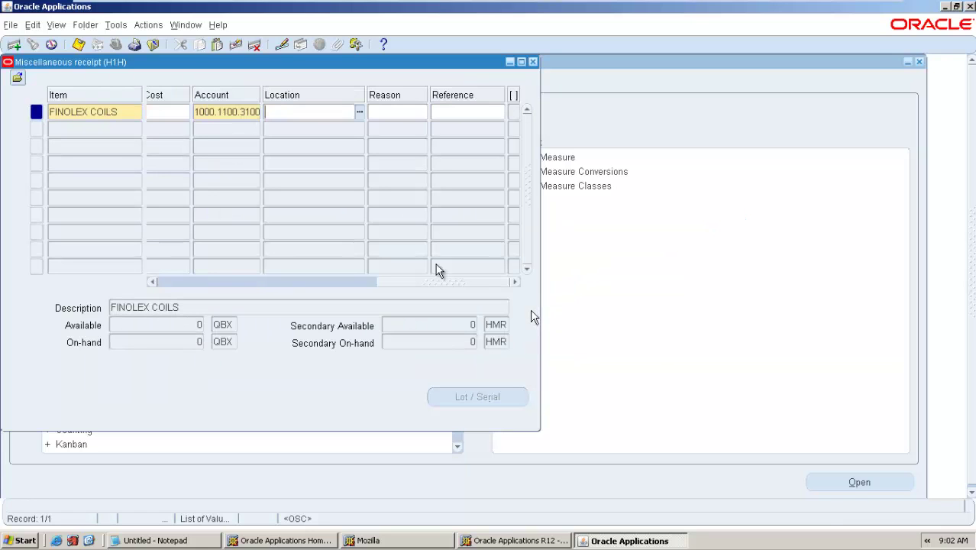
{"action": "key", "text": "Tab"}
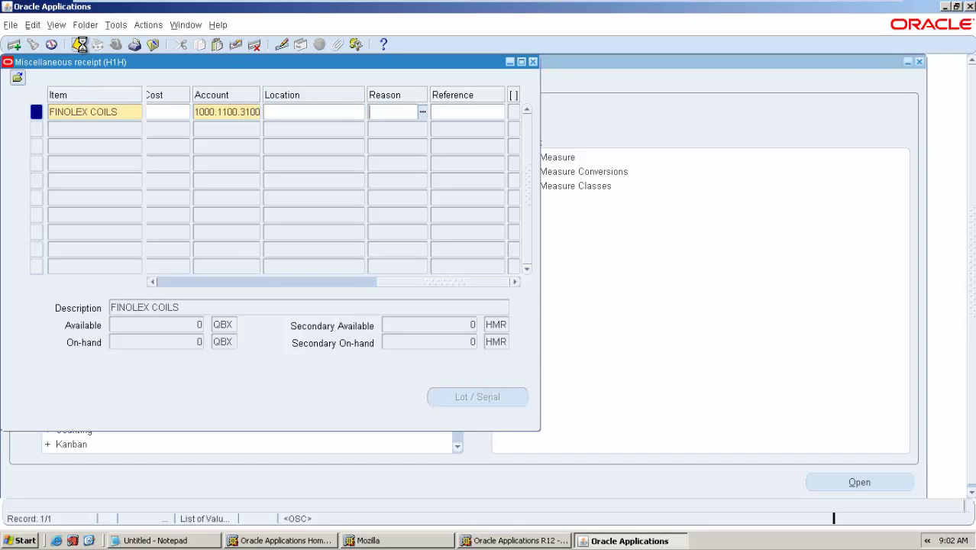
{"action": "left_click", "coordinate": [533, 61]}
{"action": "left_click", "coordinate": [350, 61]}
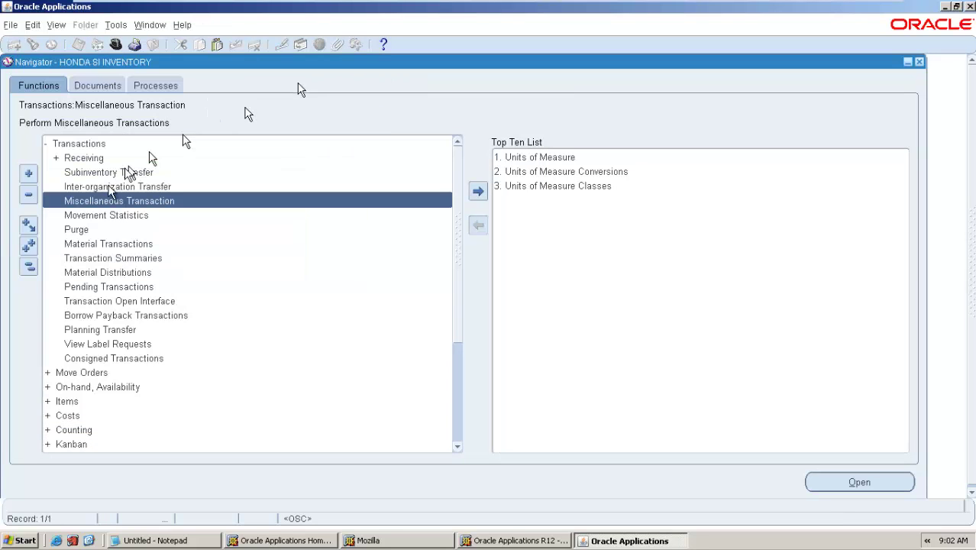
- Open the on-hand quantity query from the inventory functions and find FINOLEX COILS with the detailed location view
{"action": "left_click", "coordinate": [29, 267]}
{"action": "left_click", "coordinate": [69, 175]}
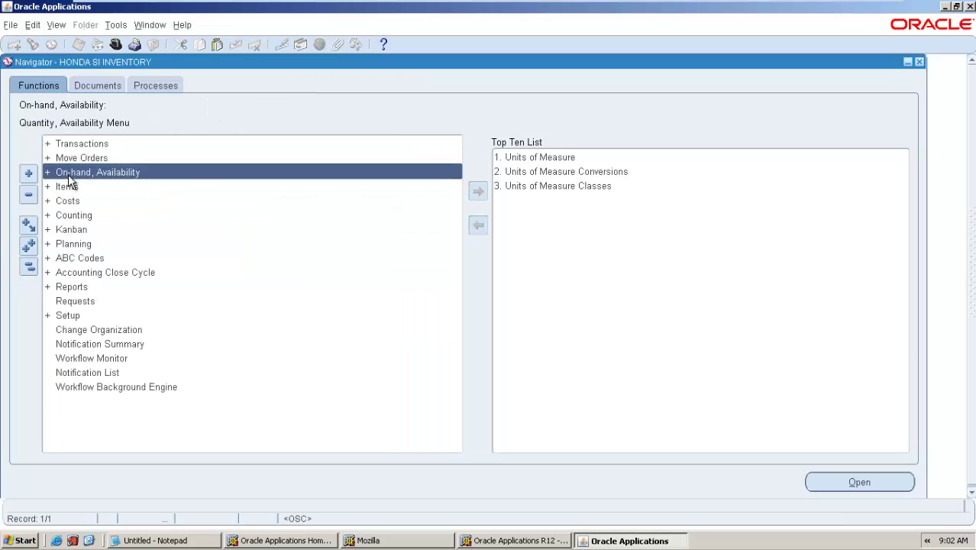
{"action": "double_click", "coordinate": [68, 174]}
{"action": "left_click", "coordinate": [110, 188]}
{"action": "double_click", "coordinate": [109, 188]}
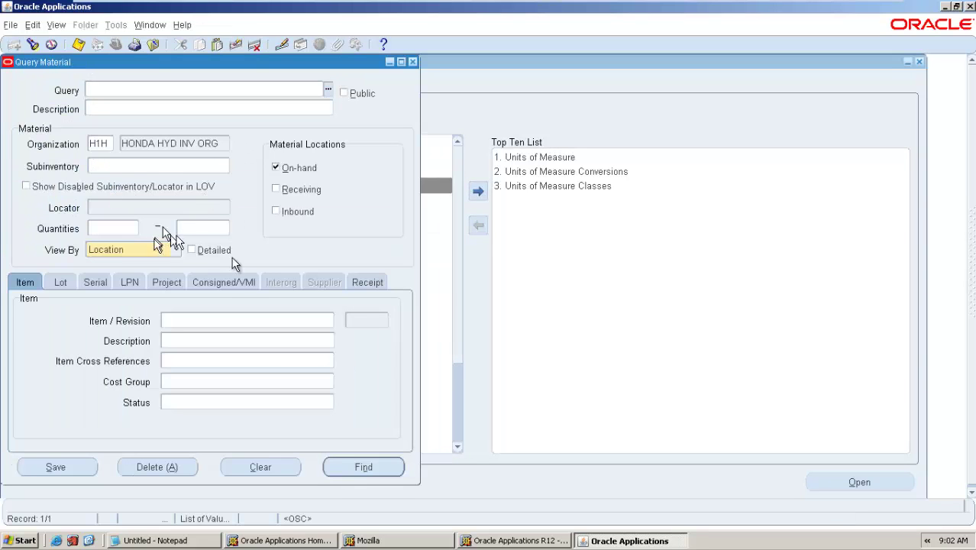
{"action": "left_click", "coordinate": [228, 320]}
{"action": "type", "text": "FINOLEX COILS"}
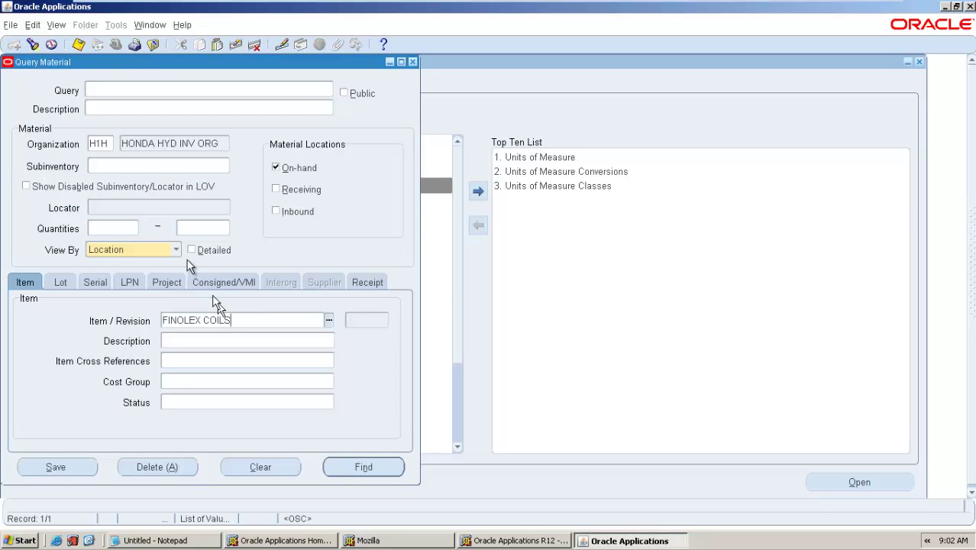
{"action": "left_click", "coordinate": [191, 250]}
{"action": "left_click", "coordinate": [363, 467]}
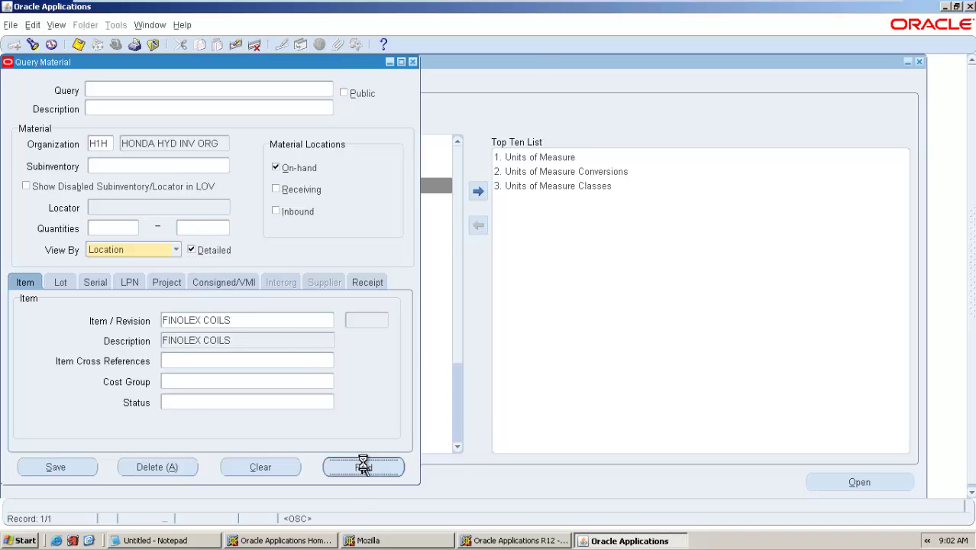
- Open the availability details for FINOLEX COILS, compare the primary and secondary total quantities, and return to the function list
{"action": "left_click", "coordinate": [406, 365]}
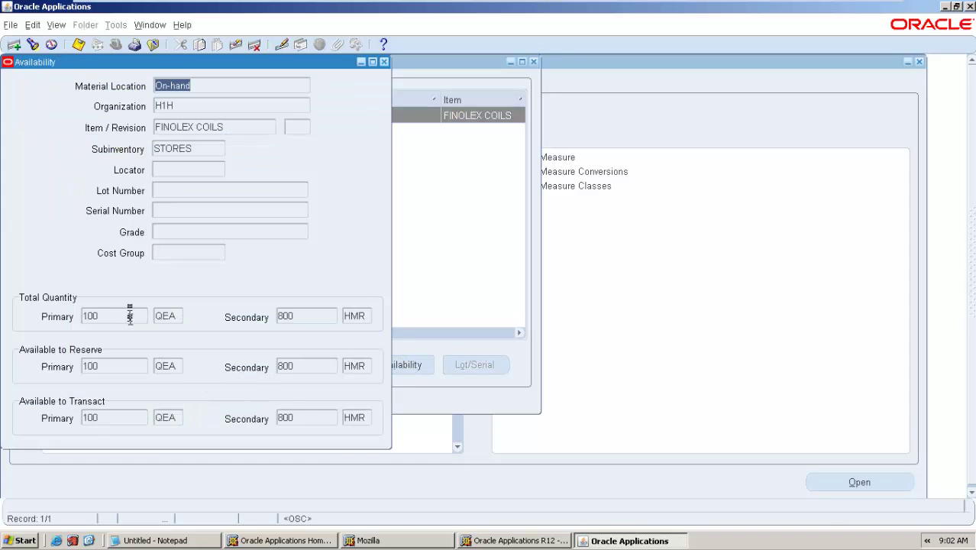
{"action": "left_click", "coordinate": [130, 315]}
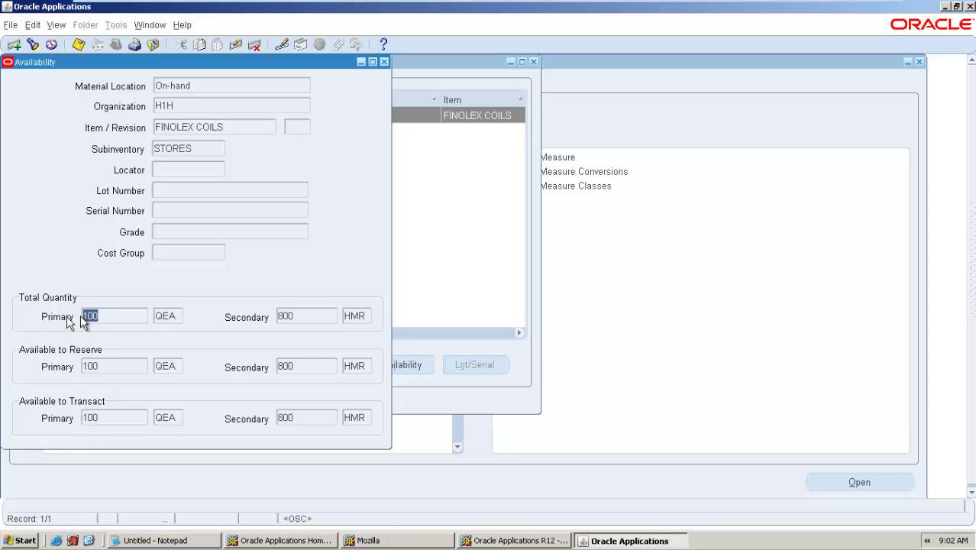
{"action": "double_click", "coordinate": [296, 317]}
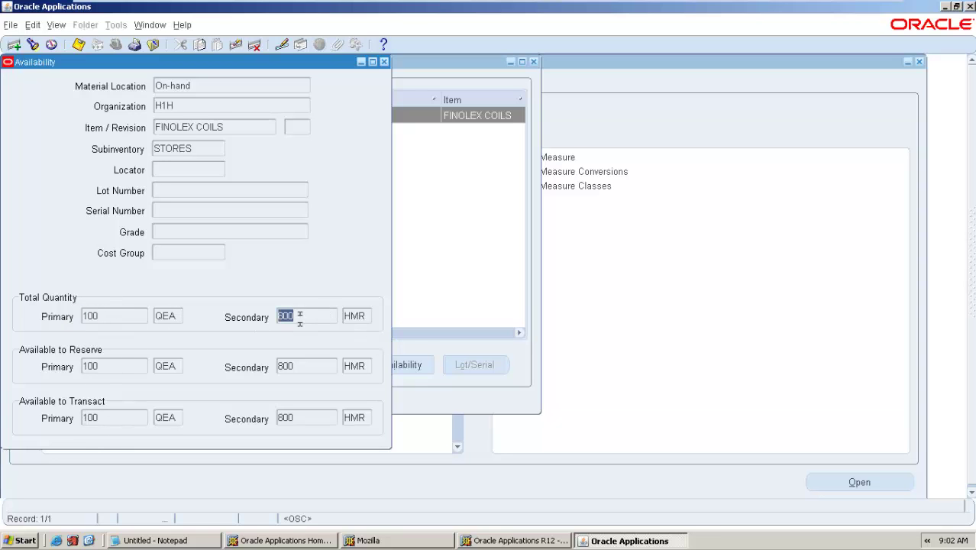
{"action": "double_click", "coordinate": [364, 317]}
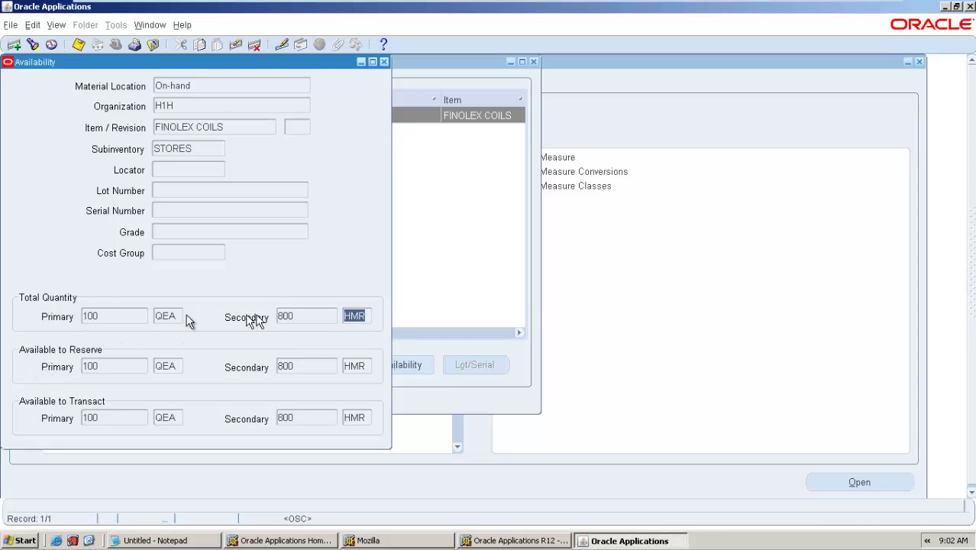
{"action": "double_click", "coordinate": [309, 315]}
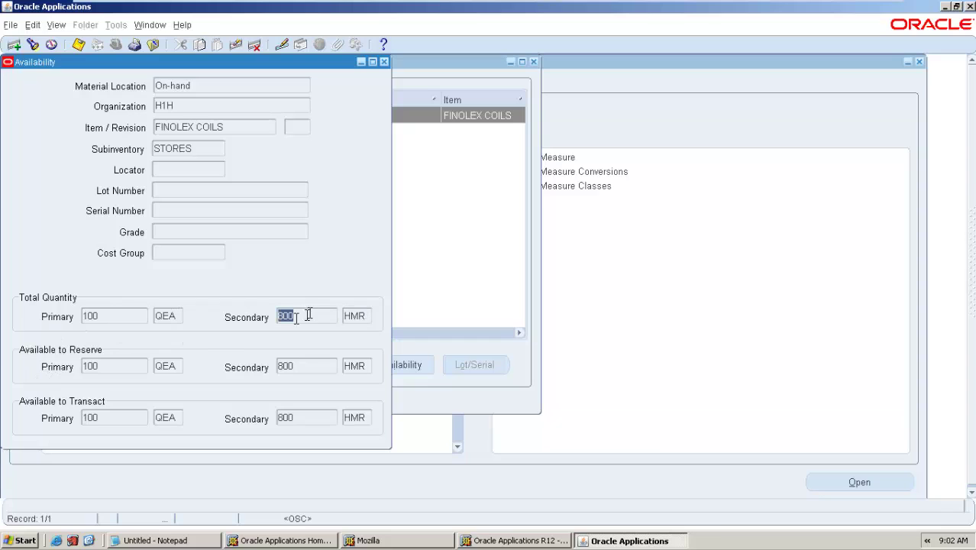
{"action": "double_click", "coordinate": [119, 318]}
{"action": "double_click", "coordinate": [304, 316]}
{"action": "left_click", "coordinate": [699, 99]}
- Open Material Transactions from the transaction functions and find today's transactions for FINOLEX COILS
{"action": "left_click", "coordinate": [88, 144]}
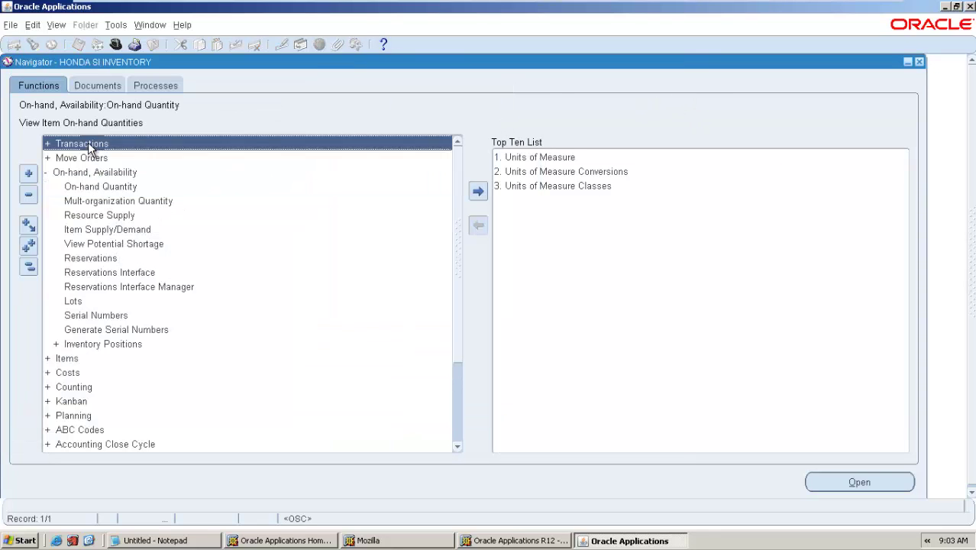
{"action": "double_click", "coordinate": [87, 143]}
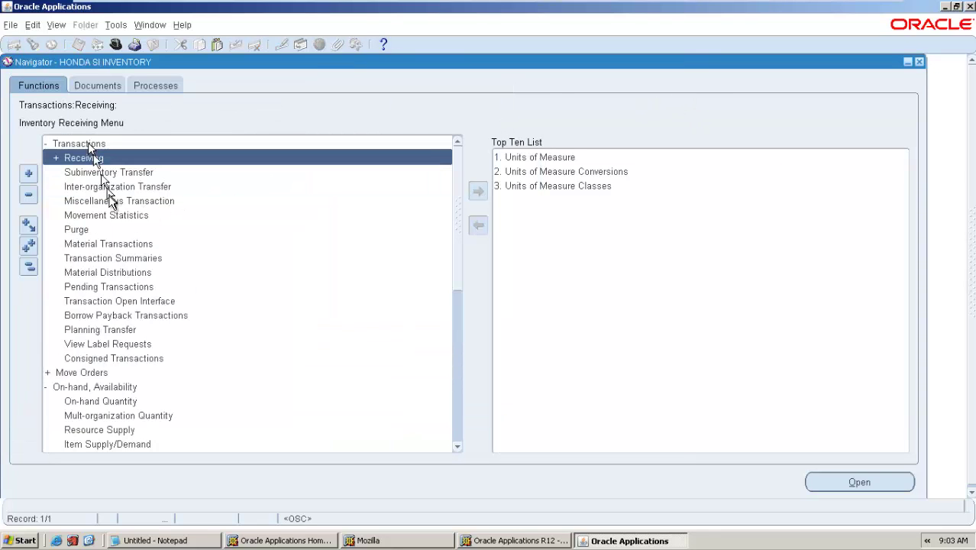
{"action": "double_click", "coordinate": [110, 244]}
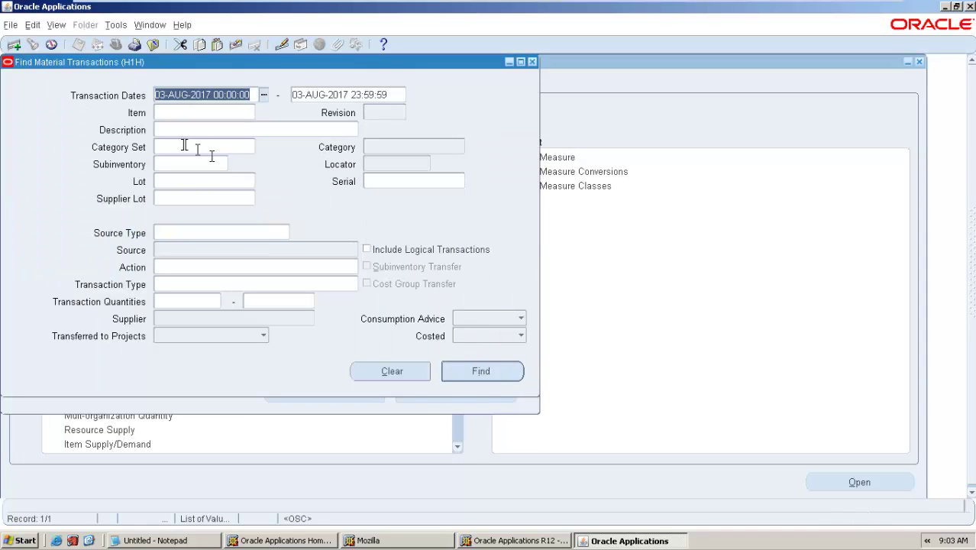
{"action": "left_click", "coordinate": [183, 111]}
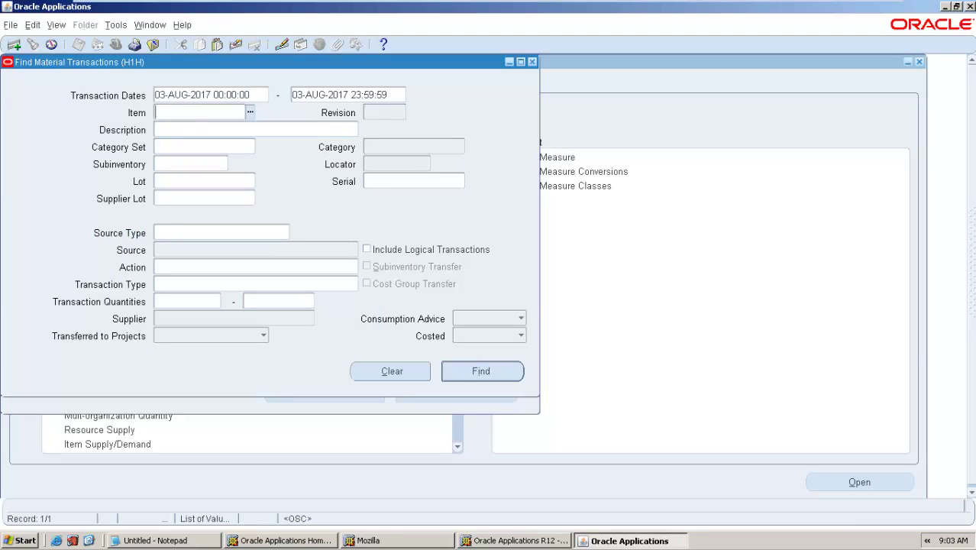
{"action": "type", "text": "FINOLEX COILS"}
{"action": "key", "text": "Tab"}
{"action": "left_click", "coordinate": [481, 371]}
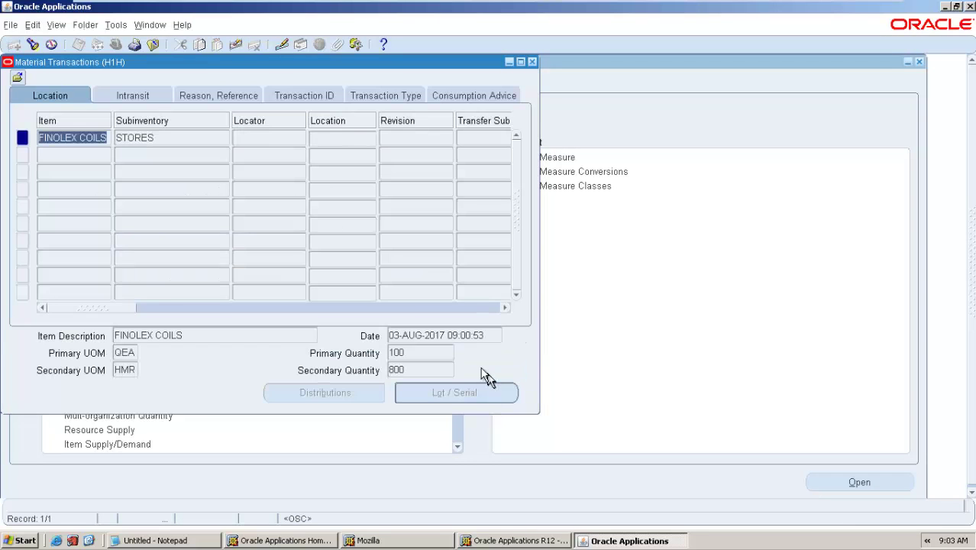
- Examine the transaction quantity and transaction unit of the FINOLEX COILS receipt against its primary and secondary quantities
{"action": "left_click_drag", "start_coordinate": [93, 312], "coordinate": [297, 319]}
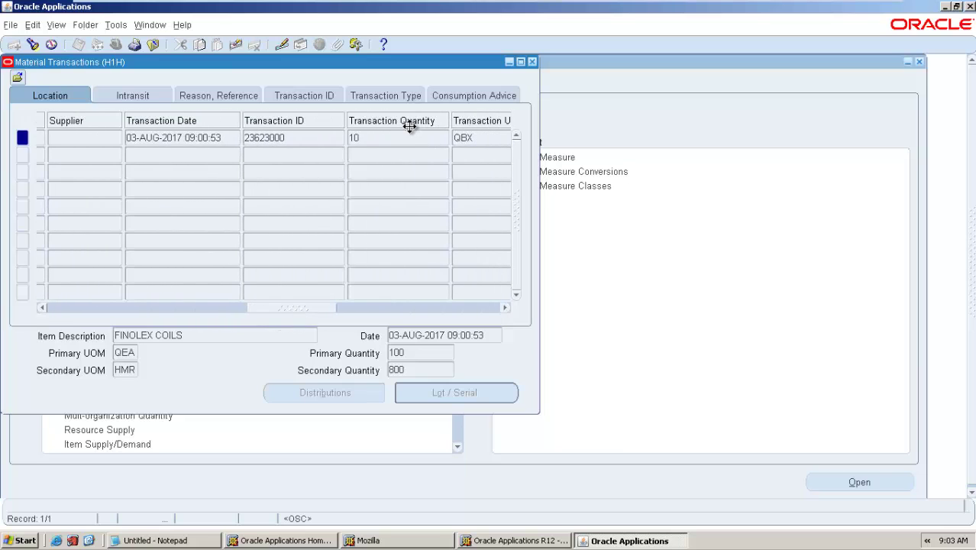
{"action": "left_click", "coordinate": [50, 96]}
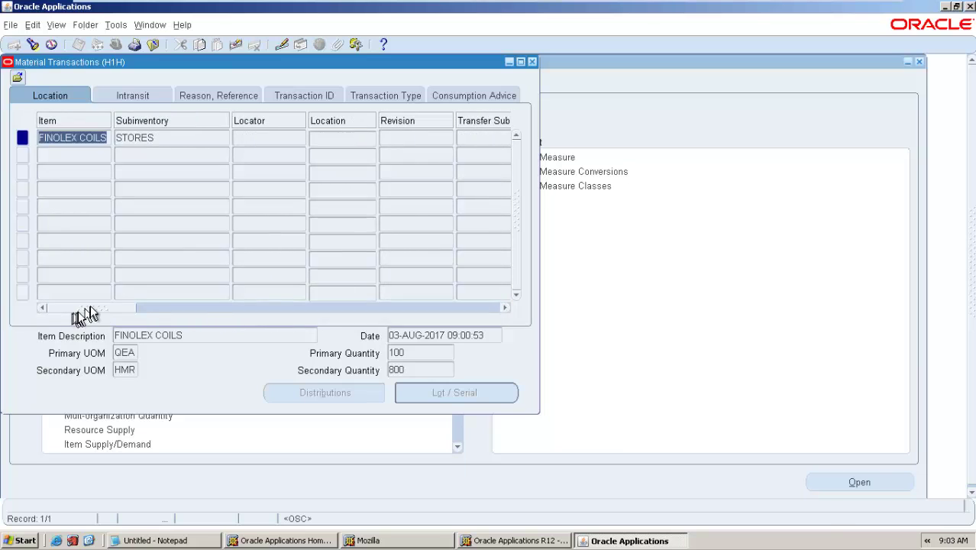
{"action": "left_click_drag", "start_coordinate": [80, 306], "coordinate": [275, 307]}
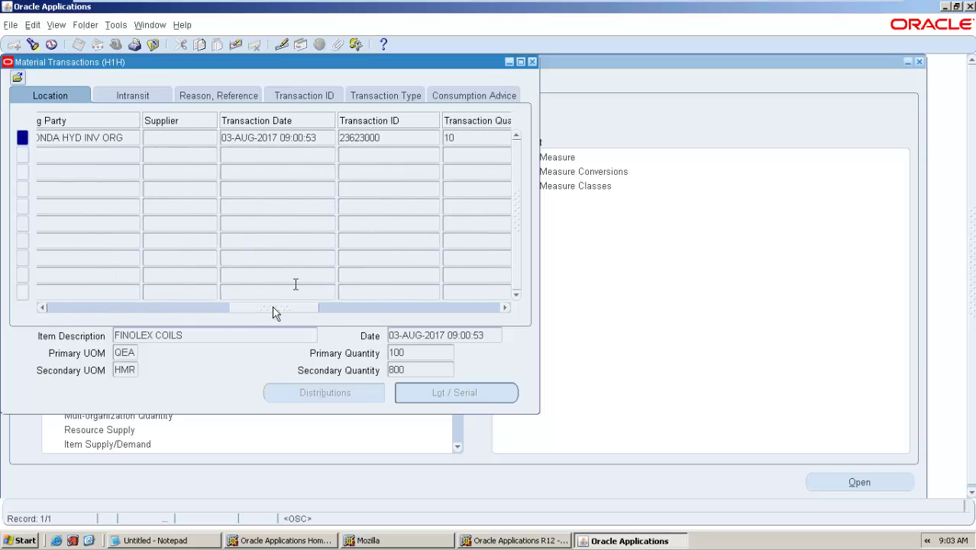
- Review the transaction, primary and secondary quantities with their units across the FINOLEX COILS transaction line
{"action": "left_click", "coordinate": [458, 137]}
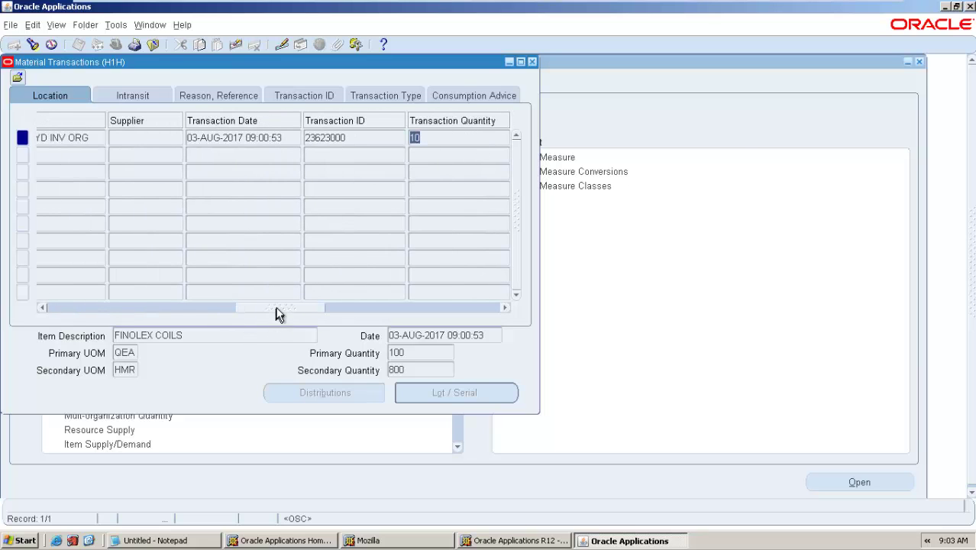
{"action": "left_click_drag", "start_coordinate": [276, 314], "coordinate": [326, 300]}
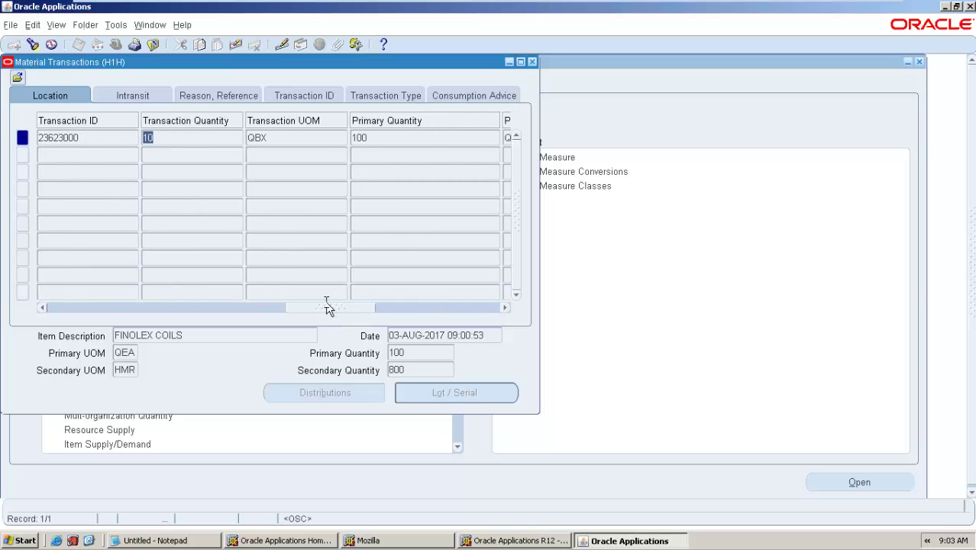
{"action": "left_click", "coordinate": [398, 137]}
{"action": "left_click_drag", "start_coordinate": [362, 305], "coordinate": [429, 309]}
{"action": "left_click", "coordinate": [288, 137]}
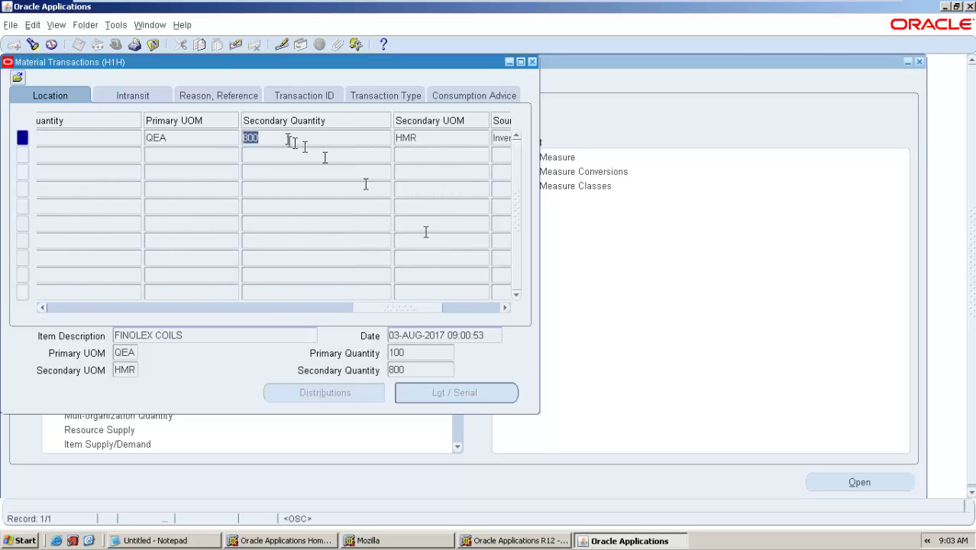
{"action": "left_click", "coordinate": [430, 138]}
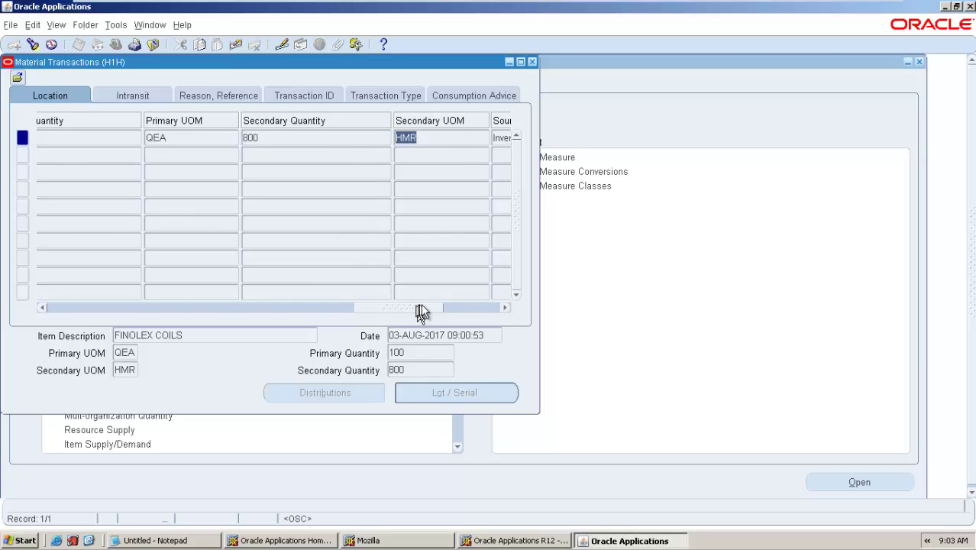
{"action": "left_click_drag", "start_coordinate": [421, 311], "coordinate": [344, 307]}
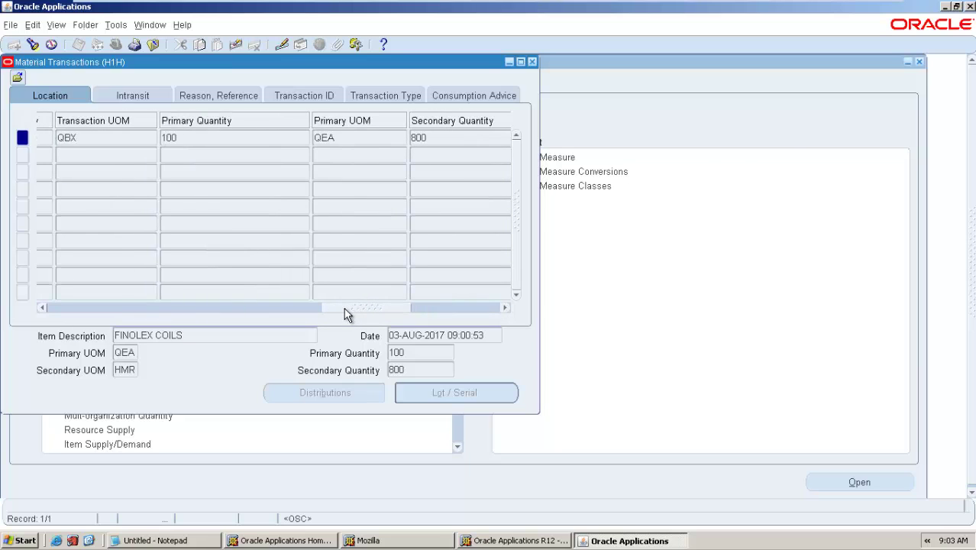
{"action": "mouse_move", "coordinate": [345, 311]}
{"action": "left_mouse_down"}
{"action": "mouse_move", "coordinate": [357, 311]}
{"action": "mouse_move", "coordinate": [337, 305]}
{"action": "left_mouse_up"}
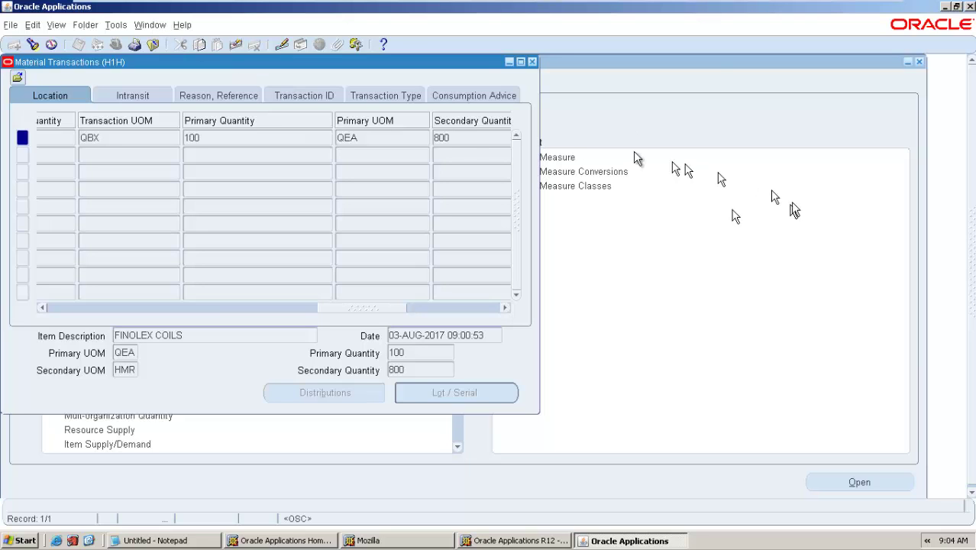
- Close the material transactions and switch to the System Administrator responsibility
{"action": "left_click", "coordinate": [577, 119]}
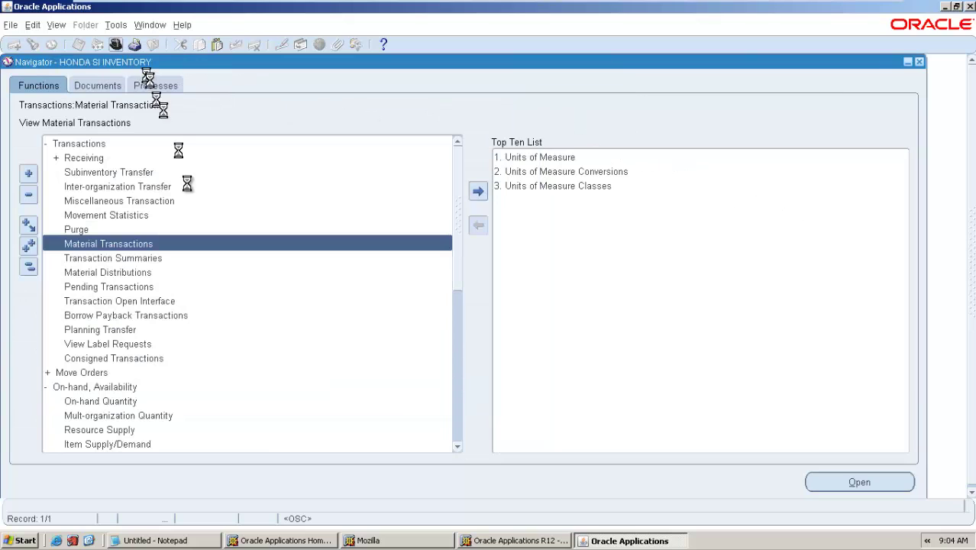
{"action": "scroll", "coordinate": [259, 336], "scroll_direction": "down", "scroll_amount": 2}
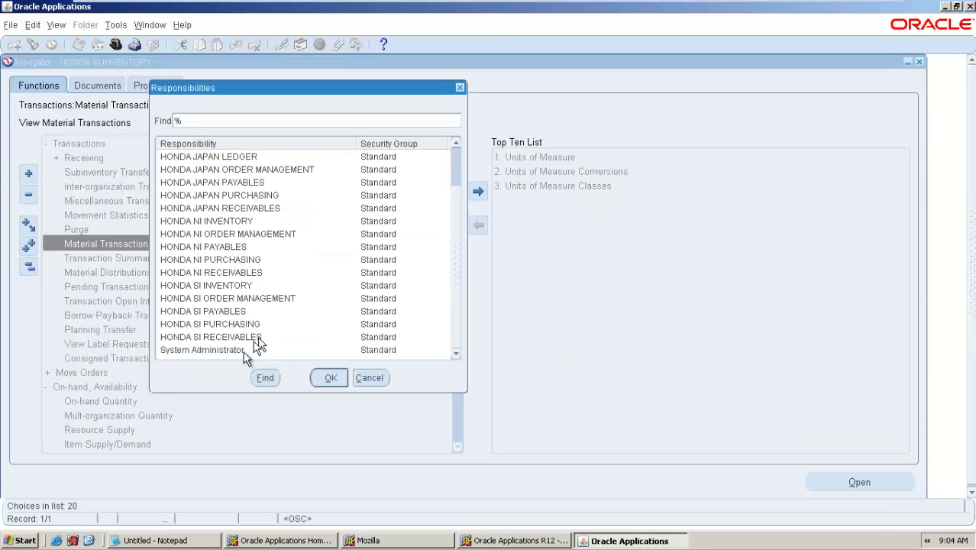
{"action": "left_click", "coordinate": [255, 350]}
{"action": "left_click", "coordinate": [329, 378]}
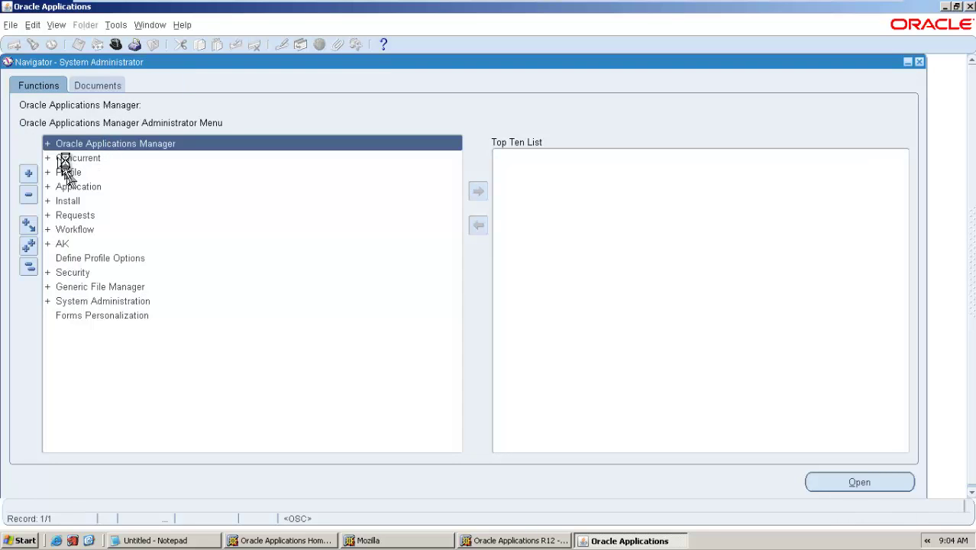
- Open the system profile values search from the Profile functions
{"action": "left_click", "coordinate": [67, 159]}
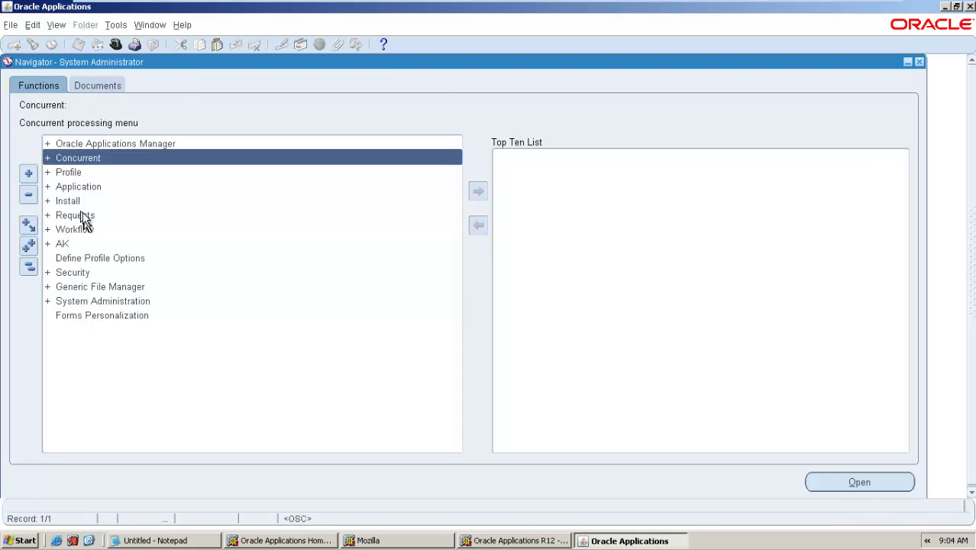
{"action": "double_click", "coordinate": [76, 173]}
{"action": "left_click", "coordinate": [84, 187]}
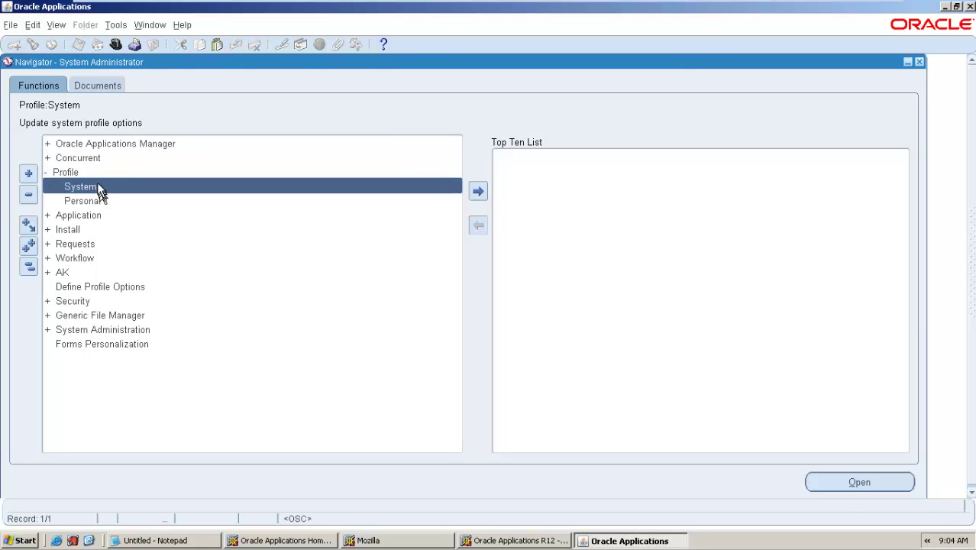
{"action": "double_click", "coordinate": [99, 189]}
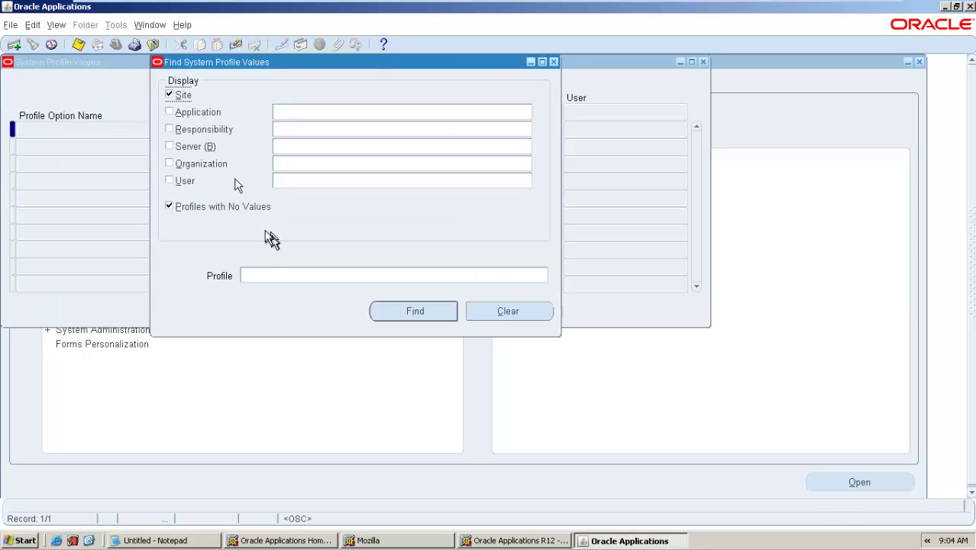
- Try to find the default unit profile option at site level with the pattern INV%DEFU%UNIT%
{"action": "left_click", "coordinate": [291, 276]}
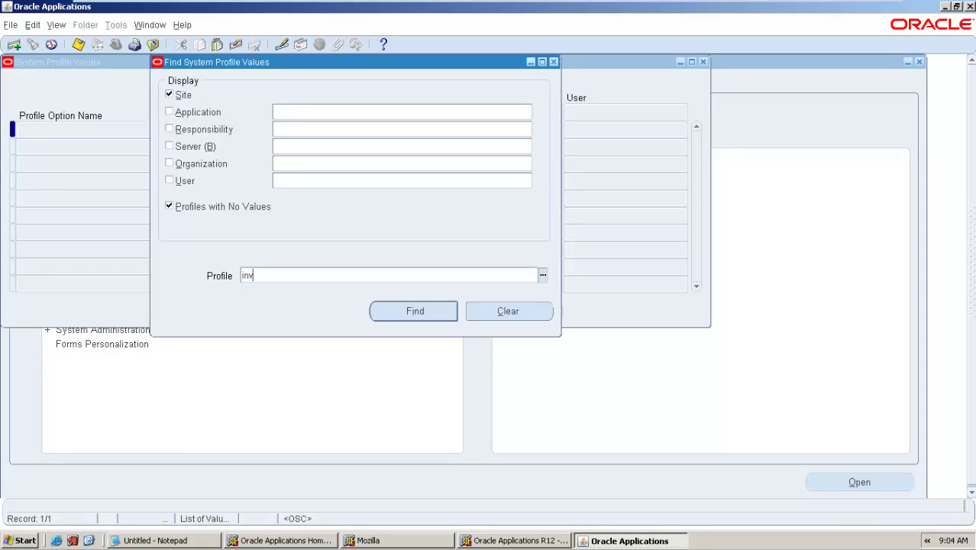
{"action": "type", "text": "CR"}
{"action": "key", "text": "BackSpace"}
{"action": "key", "text": "BackSpace"}
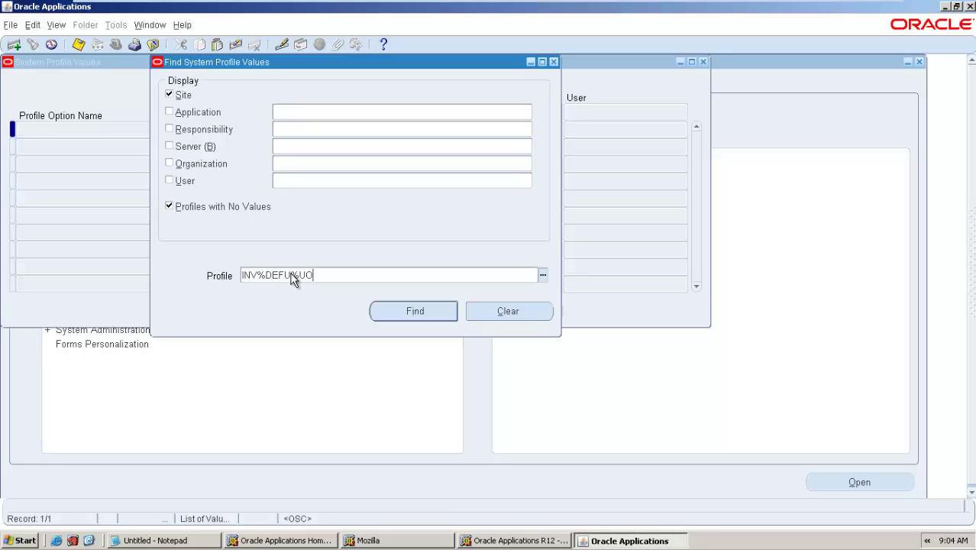
{"action": "key", "text": "Return"}
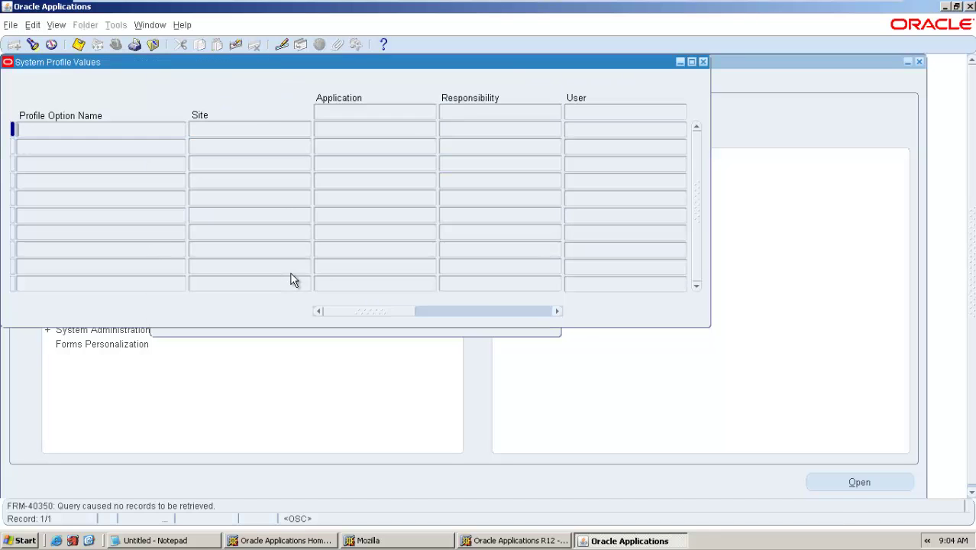
- Search the system profiles again with the pattern Inv%default%Uni% and check the default primary unit of measure at site level
{"action": "left_click", "coordinate": [33, 45]}
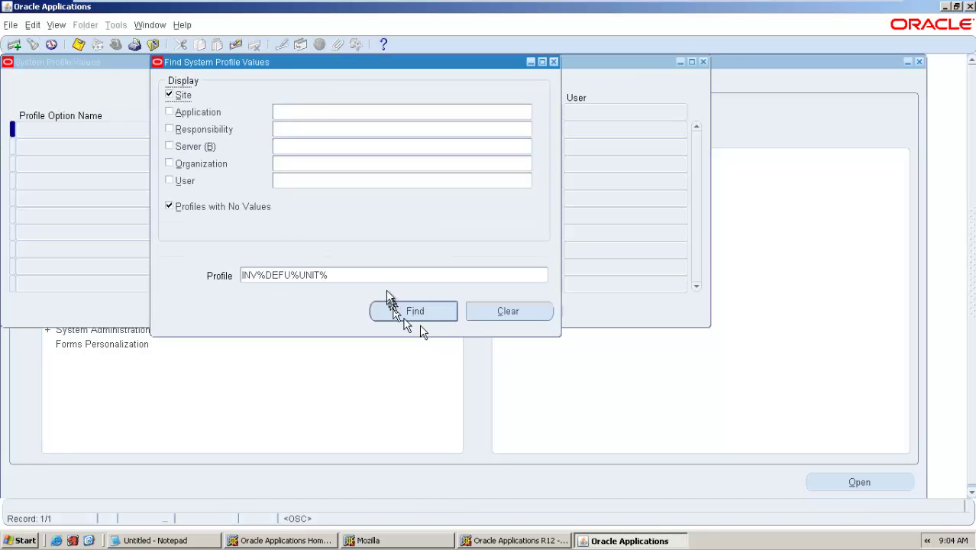
{"action": "left_click", "coordinate": [374, 280]}
{"action": "type", "text": "in"}
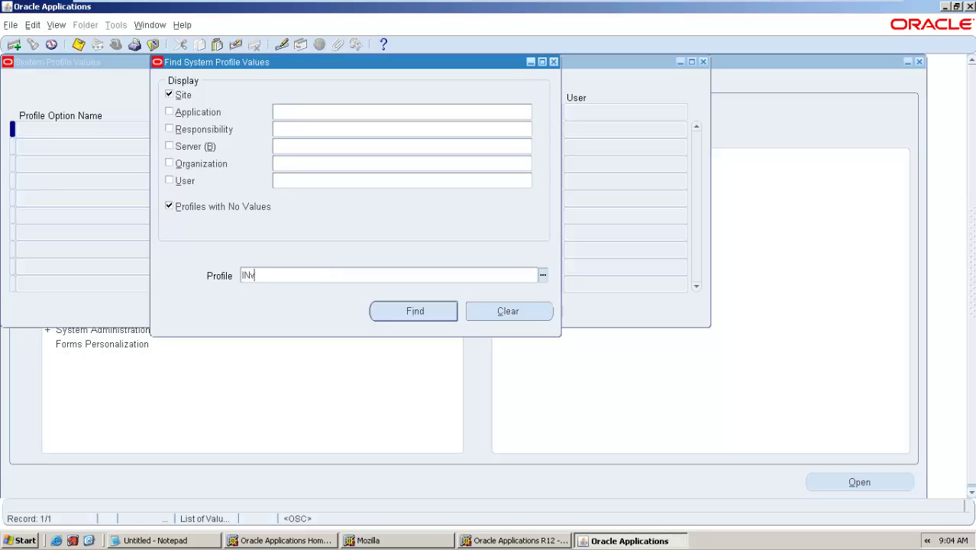
{"action": "type", "text": "c%d"}
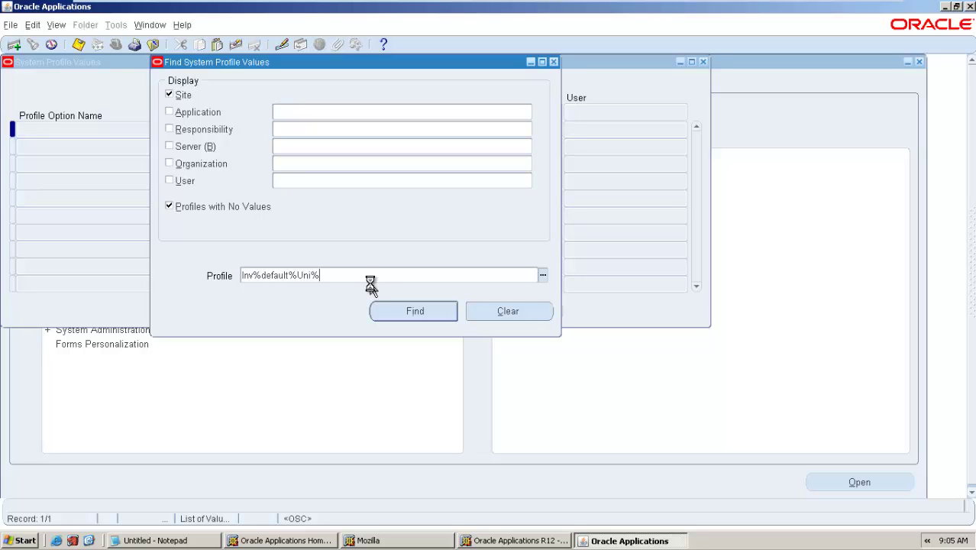
{"action": "key", "text": "Return"}
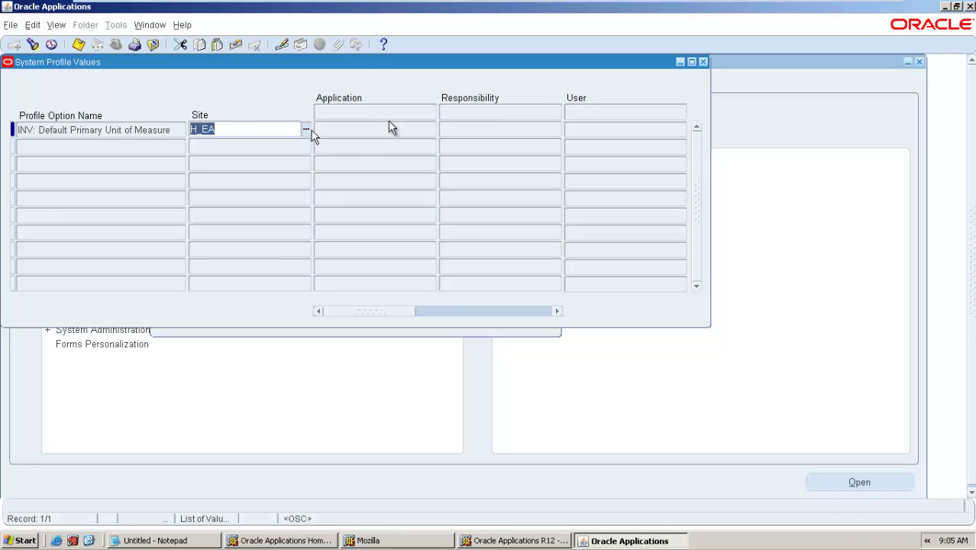
- Close the system profile values and switch to the HONDA SI INVENTORY responsibility
{"action": "left_click", "coordinate": [703, 61]}
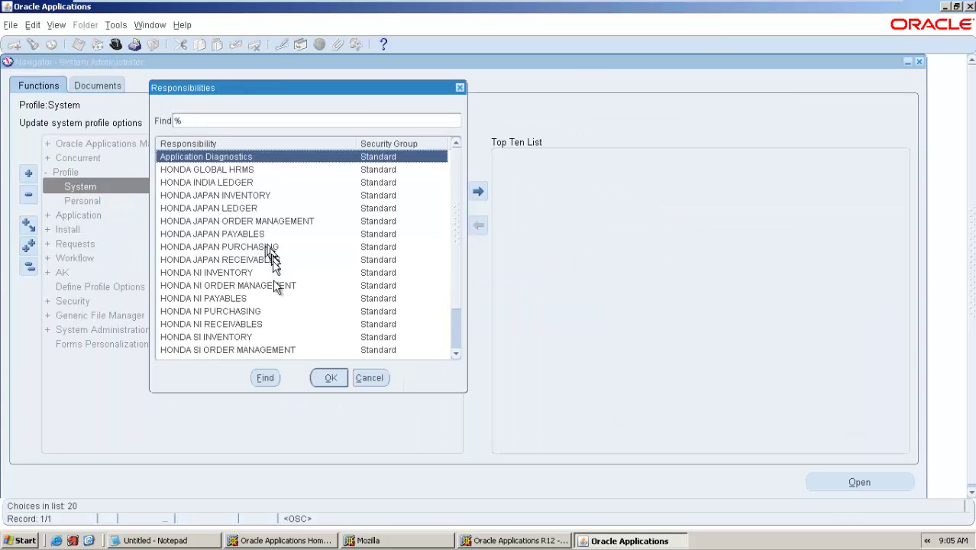
{"action": "left_click", "coordinate": [229, 336]}
{"action": "left_click", "coordinate": [321, 374]}
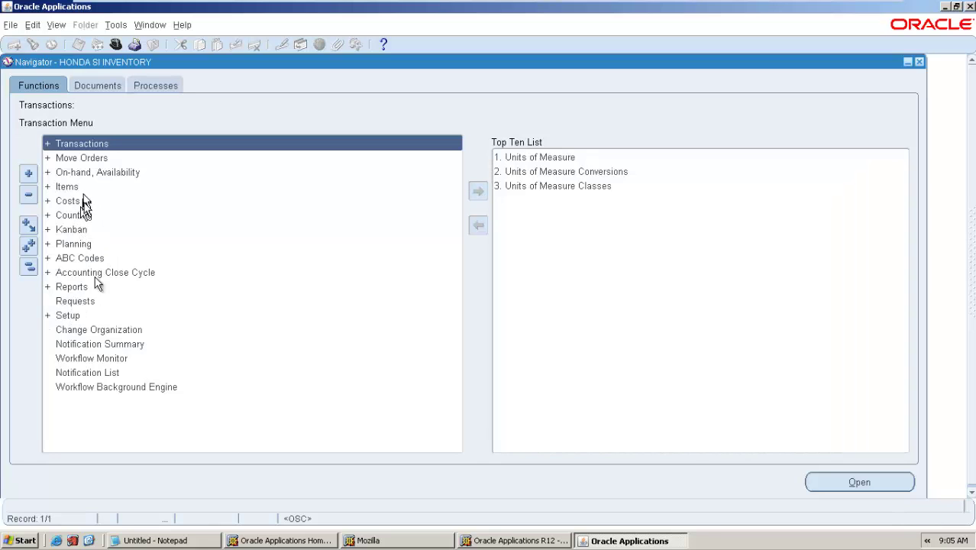
- Open Attribute Controls from the item setup functions and check the control level of the Primary Unit of Measure attribute
{"action": "double_click", "coordinate": [66, 316]}
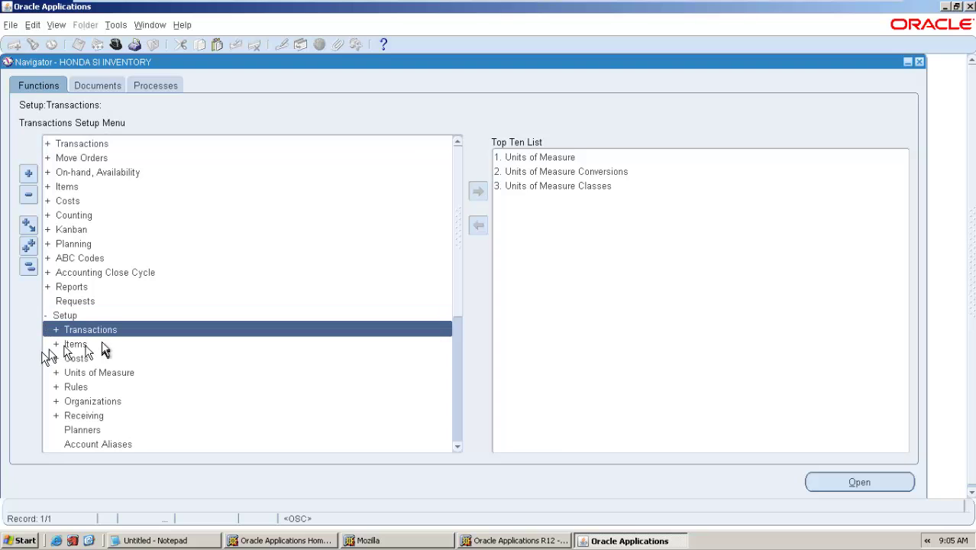
{"action": "double_click", "coordinate": [78, 344]}
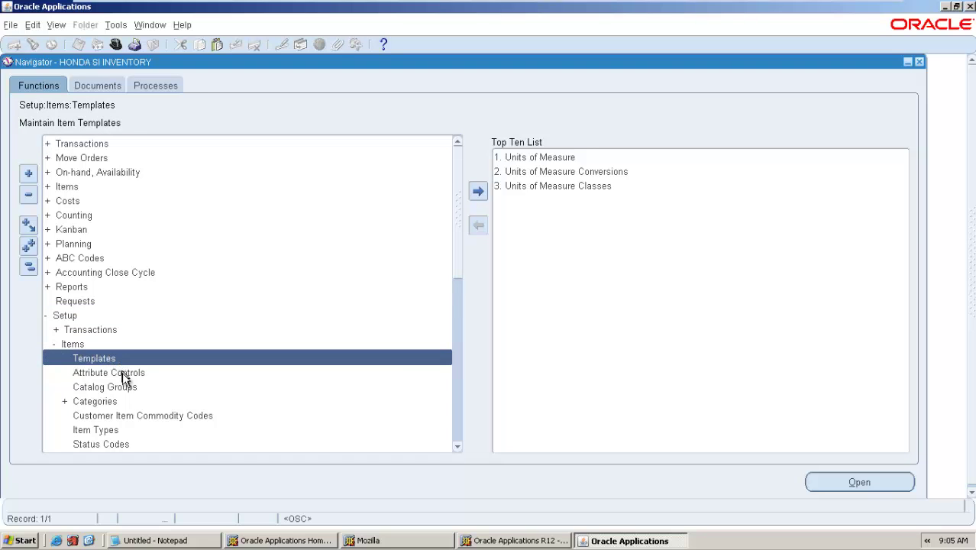
{"action": "double_click", "coordinate": [122, 373]}
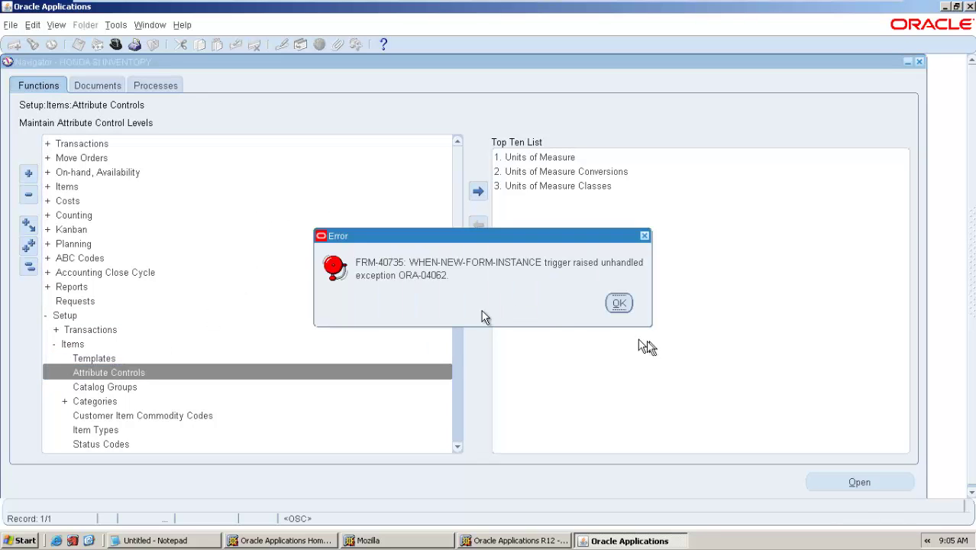
{"action": "left_click", "coordinate": [619, 304]}
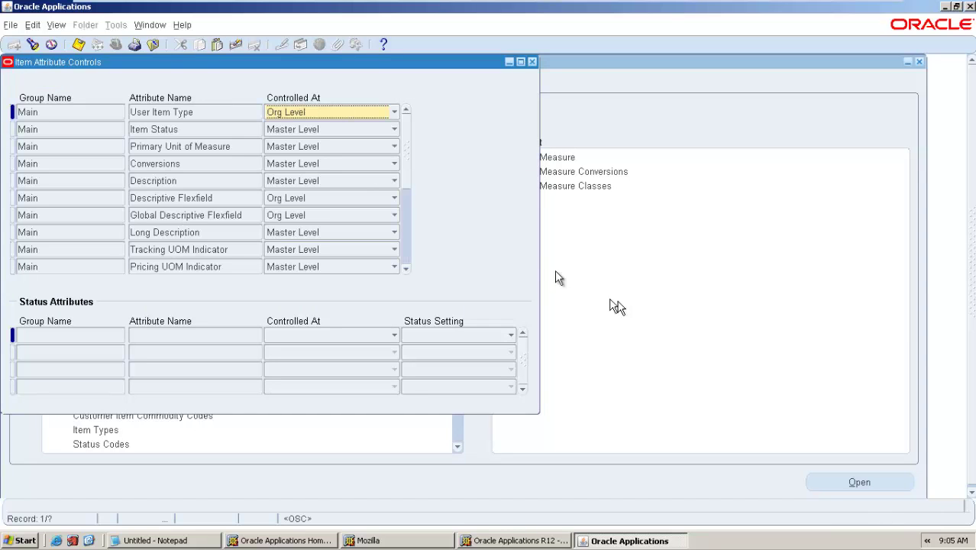
{"action": "left_click", "coordinate": [222, 146]}
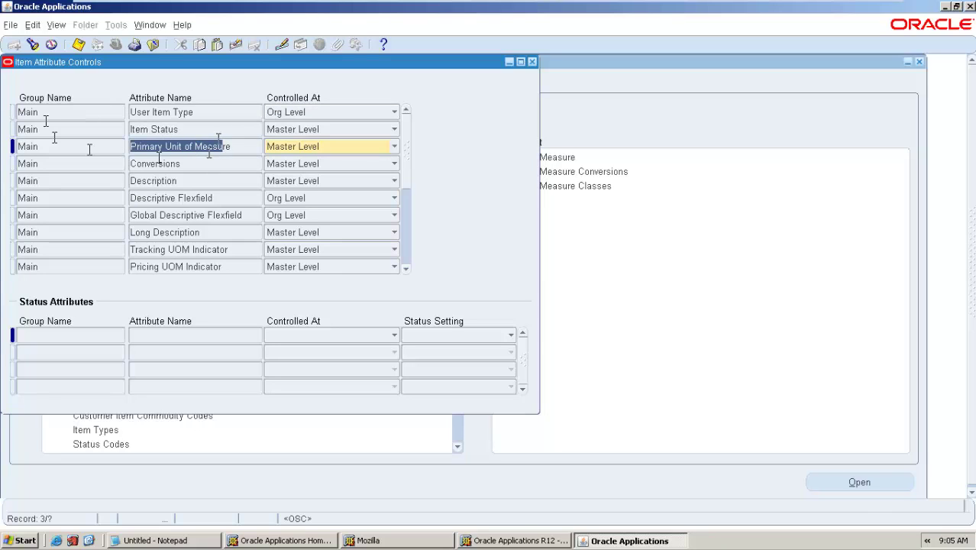